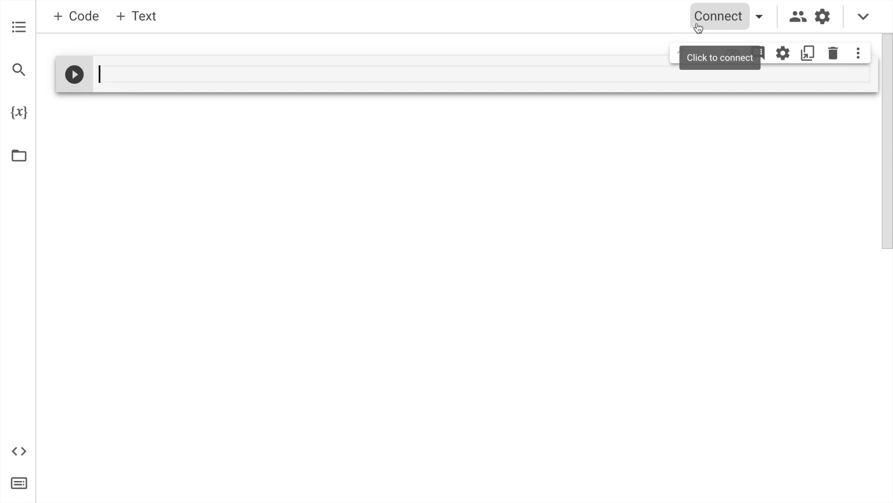
Connect the notebook to a runtime and install pyChatGPT with '!pip install -q pyChatGPT'
{"action": "left_click", "coordinate": [705, 26]}
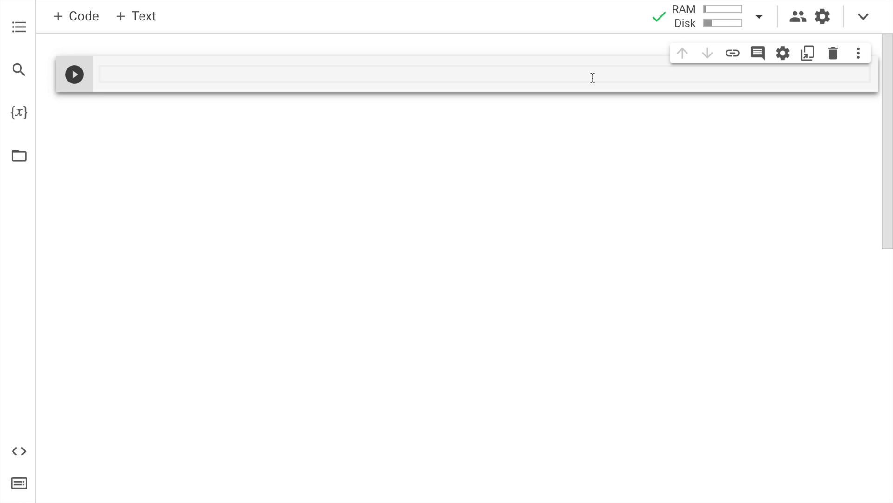
{"action": "type", "text": "!"}
{"action": "type", "text": "pip i"}
{"action": "type", "text": "nstall -q "}
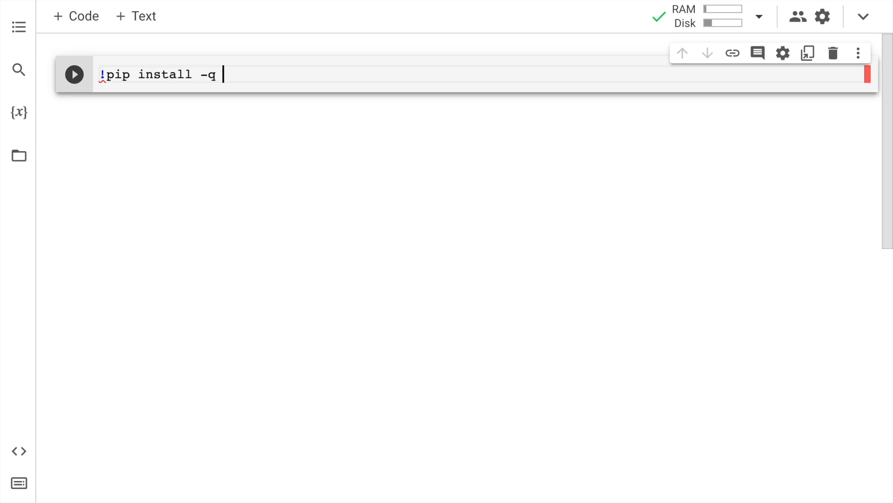
{"action": "type", "text": "py"}
{"action": "type", "text": "ChatGOT"}
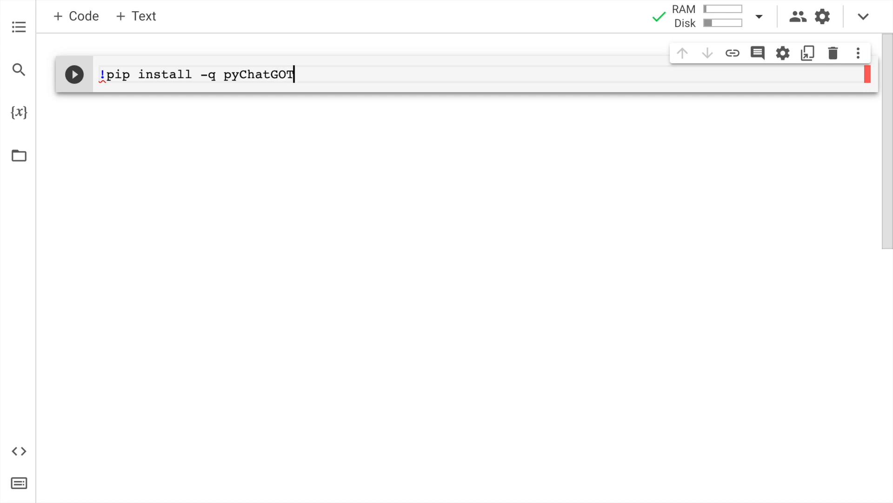
{"action": "key", "text": "BackSpace"}
{"action": "key", "text": "BackSpace"}
{"action": "type", "text": "PT"}
{"action": "key", "text": "shift+Return"}
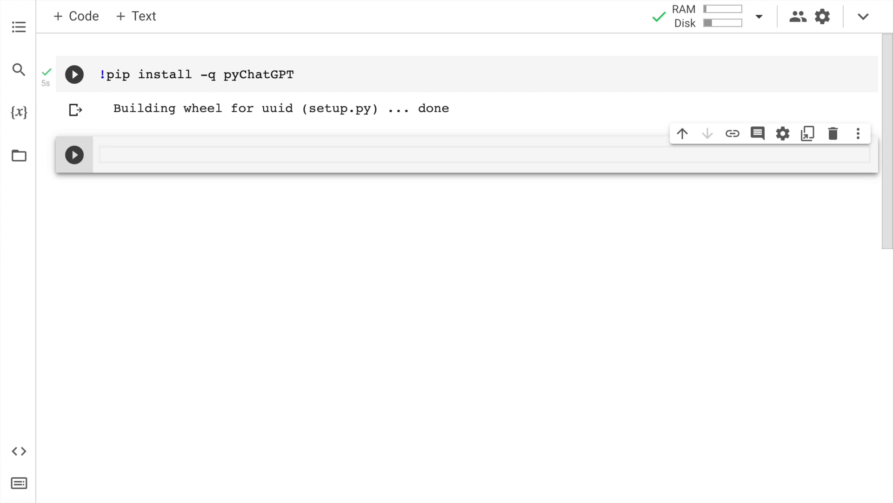
Run 'from pyChatGPT import ChatGPT' and add an empty cell below
{"action": "double_click", "coordinate": [258, 74]}
{"action": "key", "text": "ctrl+c"}
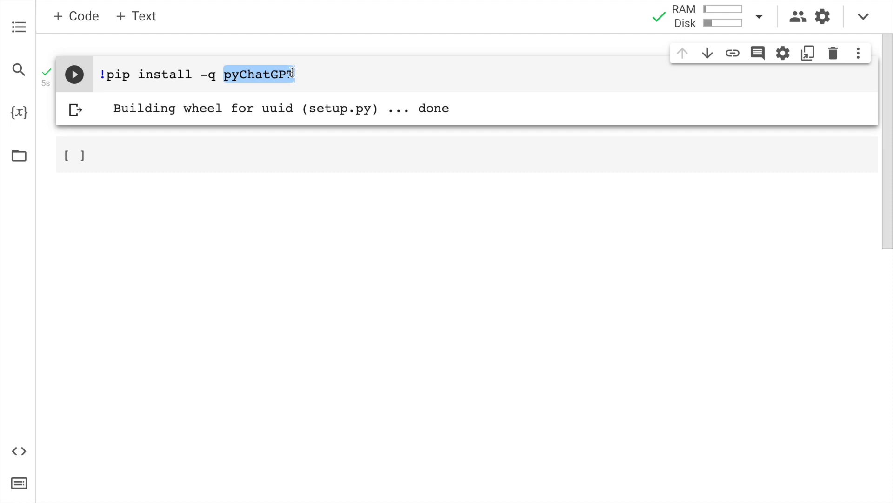
{"action": "left_click", "coordinate": [235, 152]}
{"action": "type", "text": "from"}
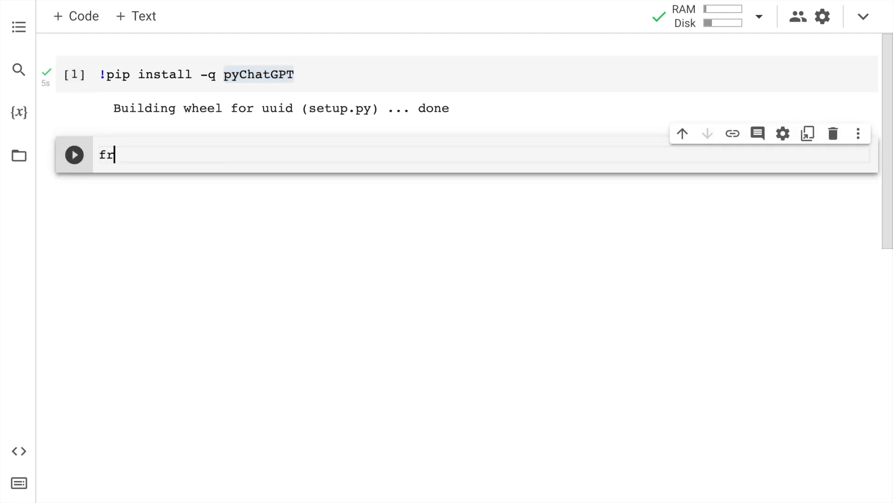
{"action": "key", "text": "ctrl+v"}
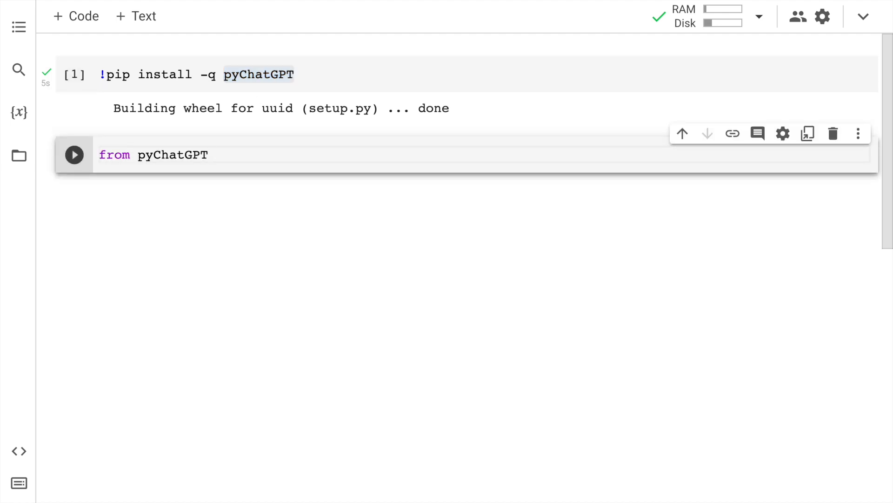
{"action": "type", "text": "impor"}
{"action": "type", "text": "t cHAT"}
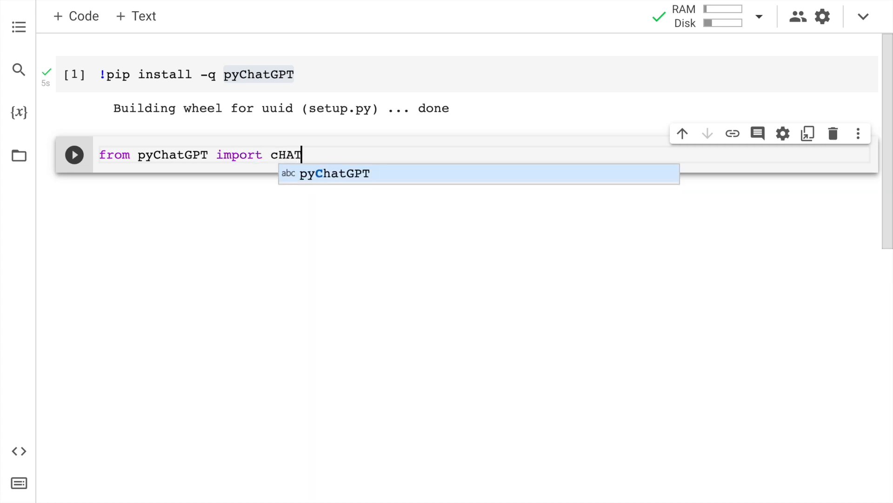
{"action": "key", "text": "BackSpace"}
{"action": "key", "text": "BackSpace"}
{"action": "key", "text": "BackSpace"}
{"action": "type", "text": "h"}
{"action": "key", "text": "BackSpace"}
{"action": "key", "text": "BackSpace"}
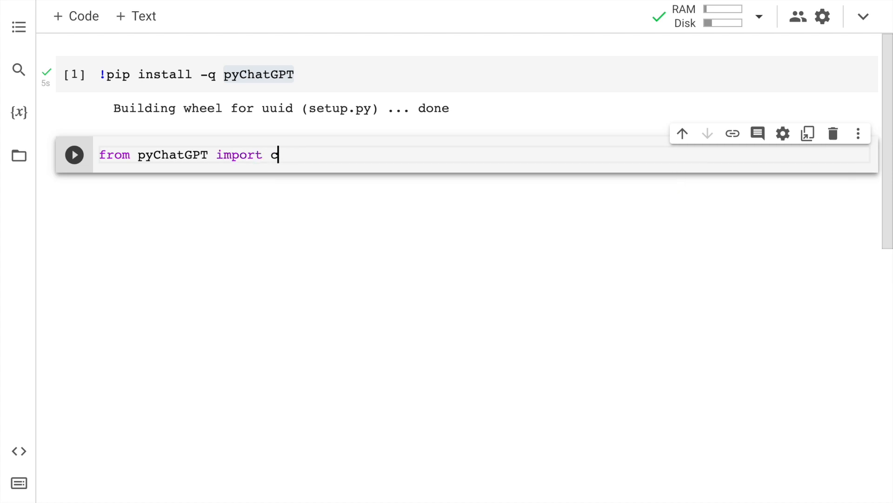
{"action": "type", "text": "ChatGPT"}
{"action": "key", "text": "ctrl+Return"}
{"action": "key", "text": "ctrl+m"}
{"action": "key", "text": "b"}
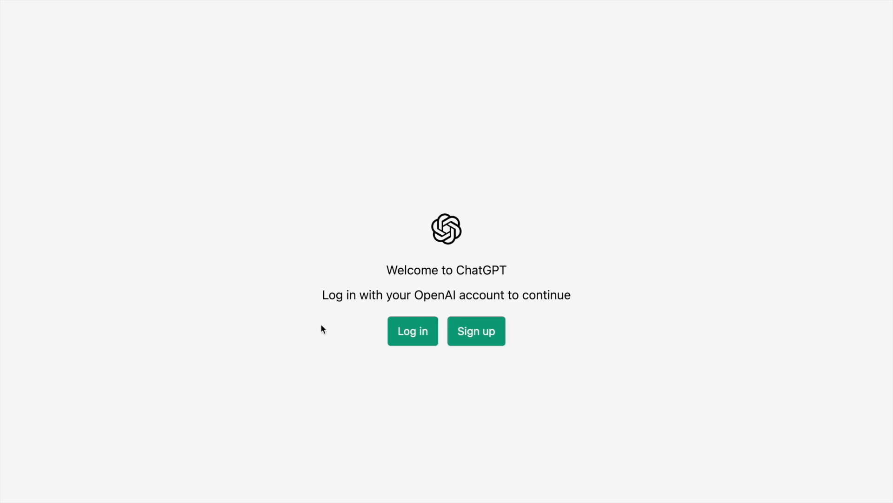
Log in to ChatGPT and show the site's Application data in developer tools
{"action": "left_click", "coordinate": [409, 335]}
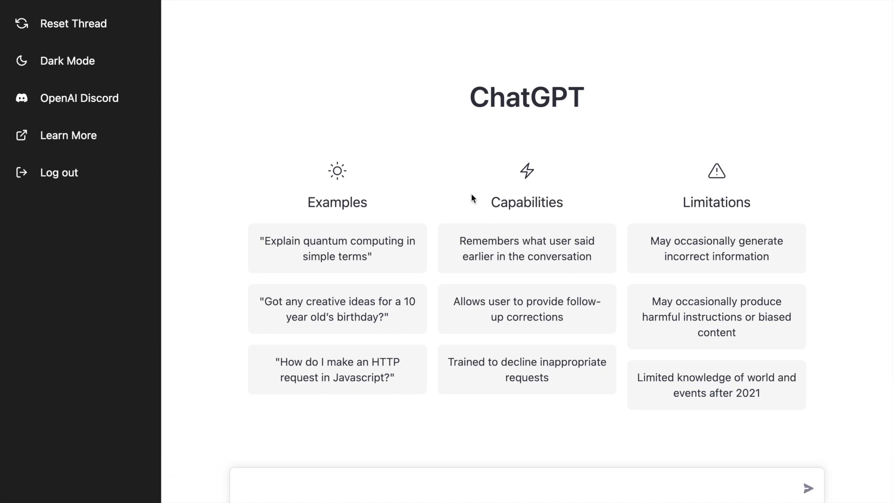
{"action": "right_click", "coordinate": [419, 100]}
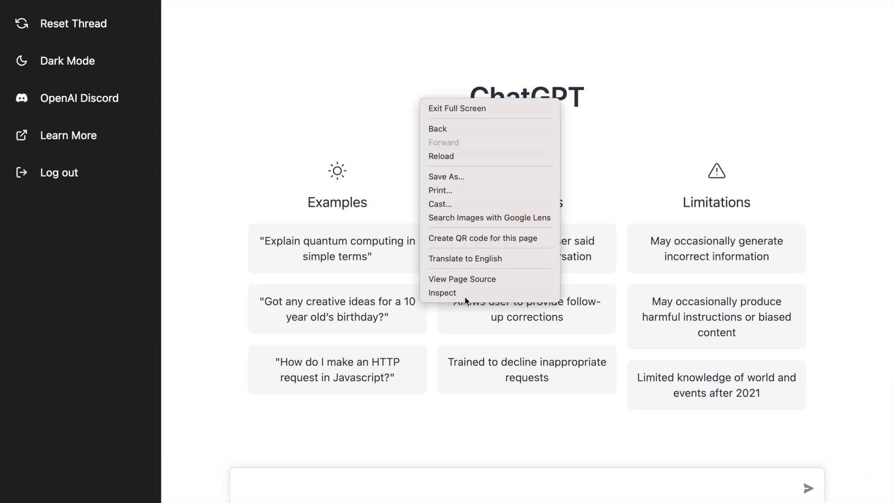
{"action": "left_click", "coordinate": [443, 293]}
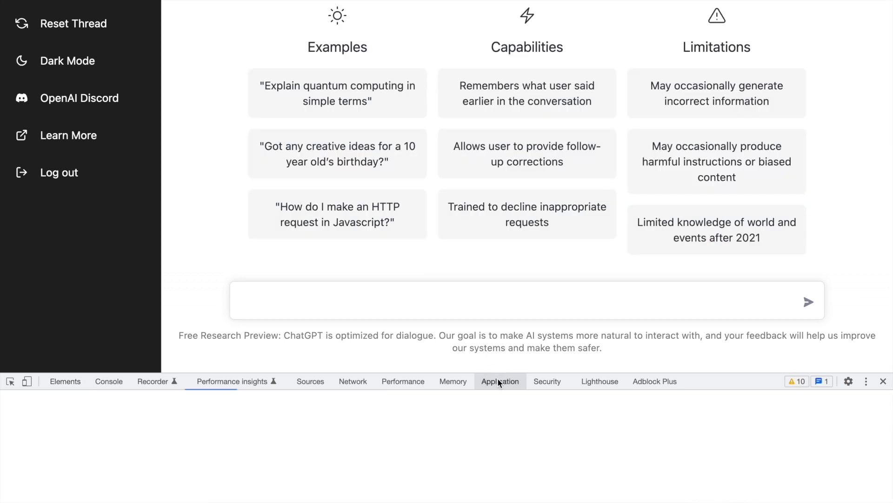
{"action": "left_click", "coordinate": [497, 381]}
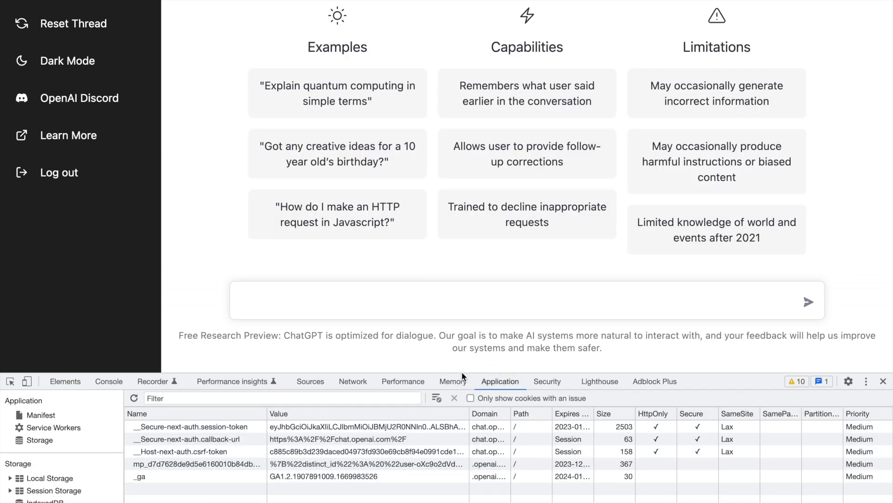
{"action": "left_click_drag", "start_coordinate": [461, 372], "coordinate": [461, 191]}
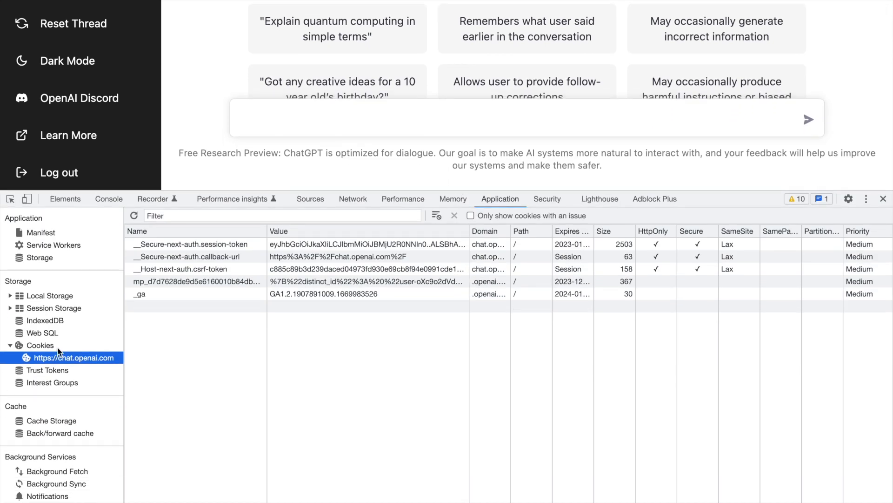
Copy the session-token cookie value for chat.openai.com
{"action": "left_click", "coordinate": [39, 345]}
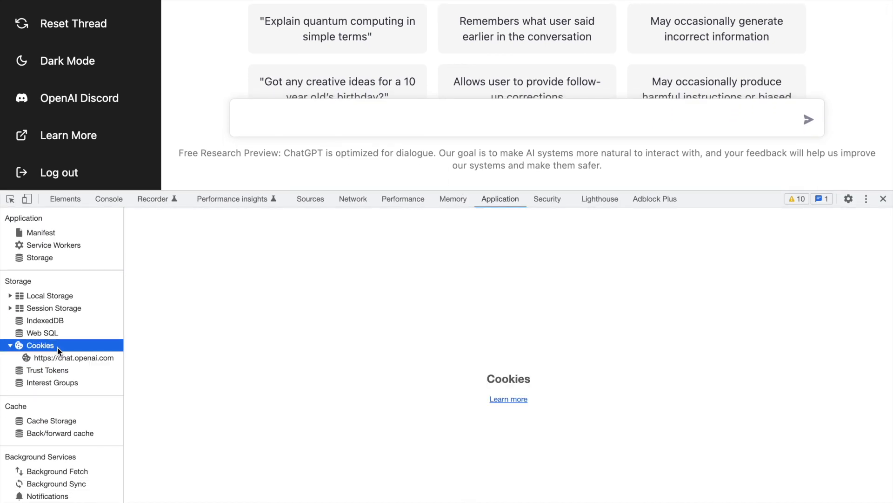
{"action": "left_click", "coordinate": [61, 357]}
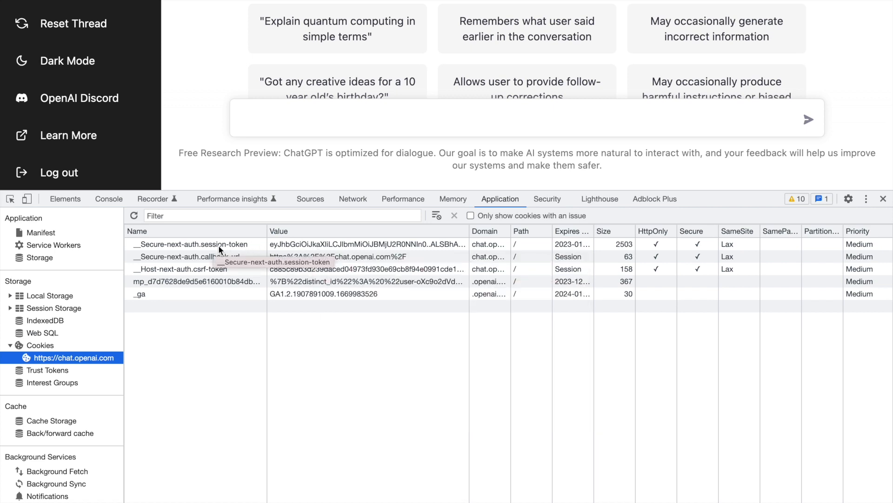
{"action": "left_click", "coordinate": [313, 244]}
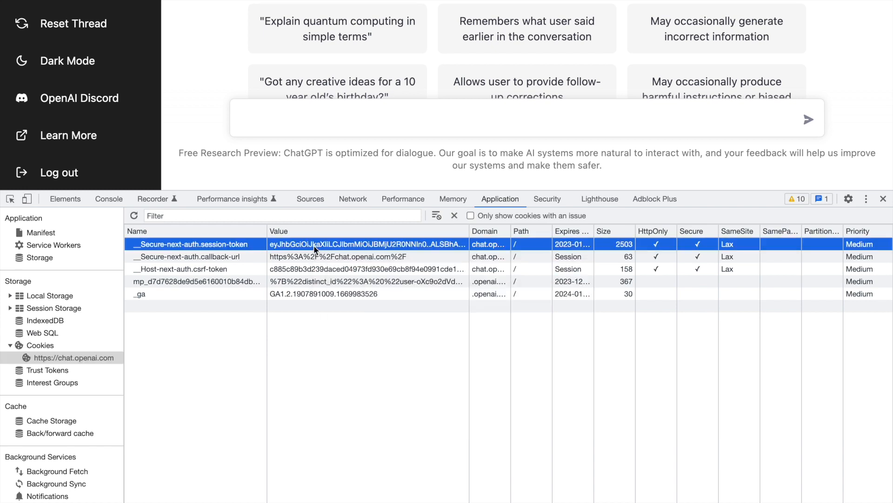
{"action": "double_click", "coordinate": [305, 245]}
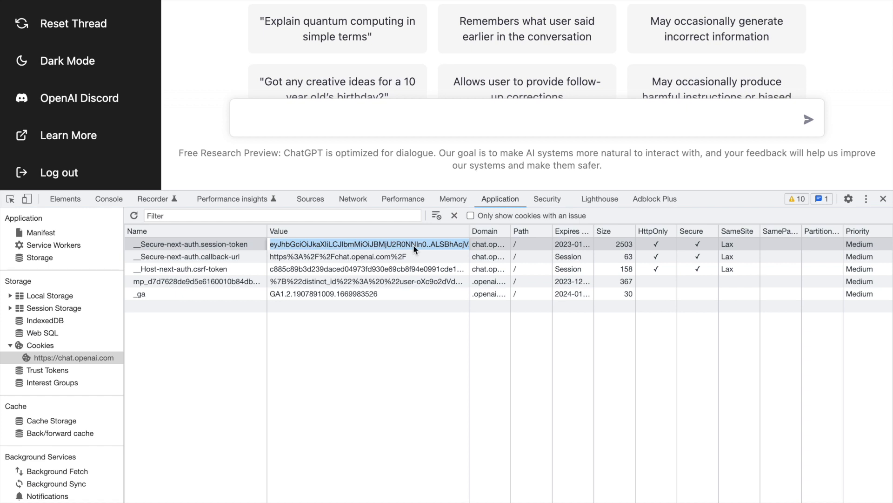
{"action": "key", "text": "Return"}
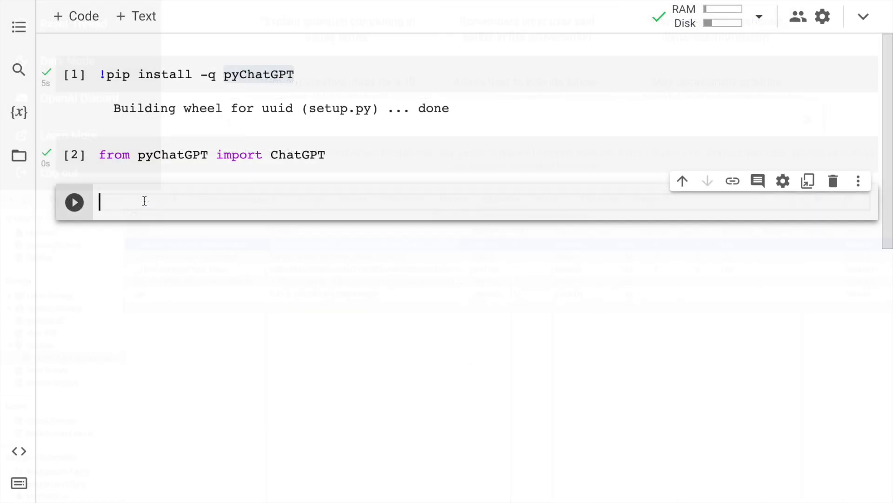
Store the pasted session token string in a cell and run it
{"action": "left_click", "coordinate": [144, 201]}
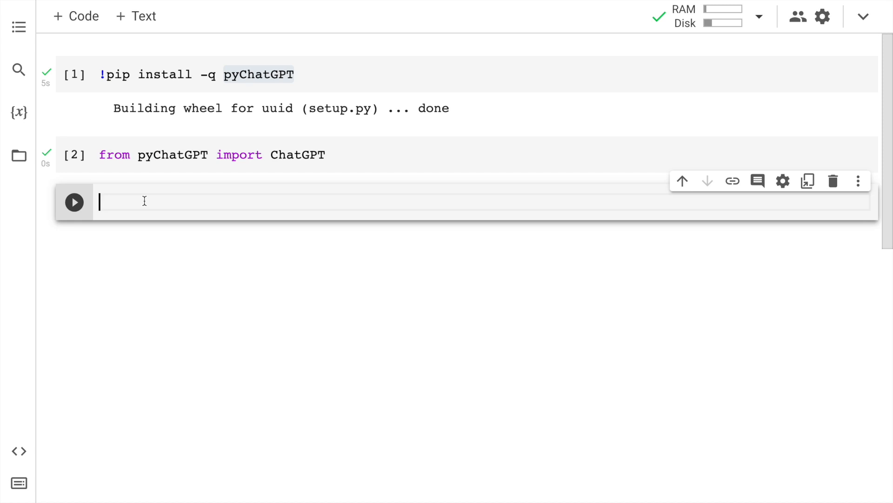
{"action": "type", "text": "session_t"}
{"action": "type", "text": "oken = "}
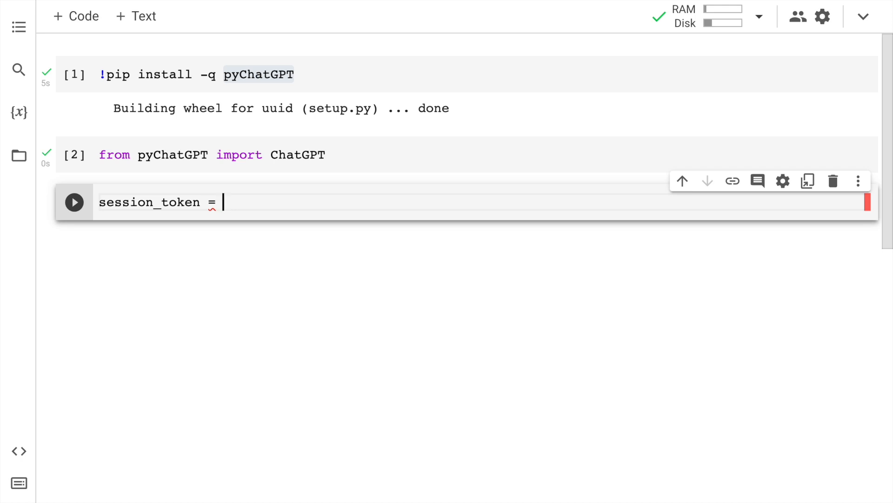
{"action": "type", "text": "\""}
{"action": "key", "text": "ctrl+v"}
{"action": "key", "text": "Home"}
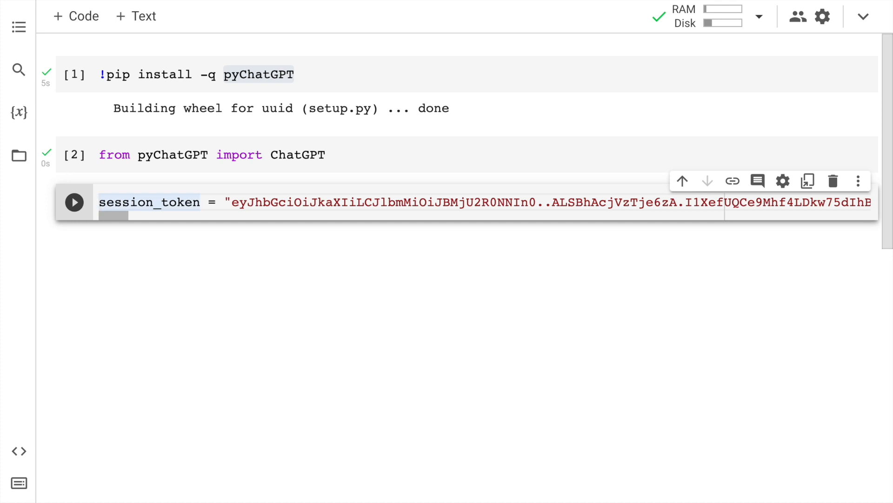
{"action": "key", "text": "End"}
{"action": "key", "text": "shift+Return"}
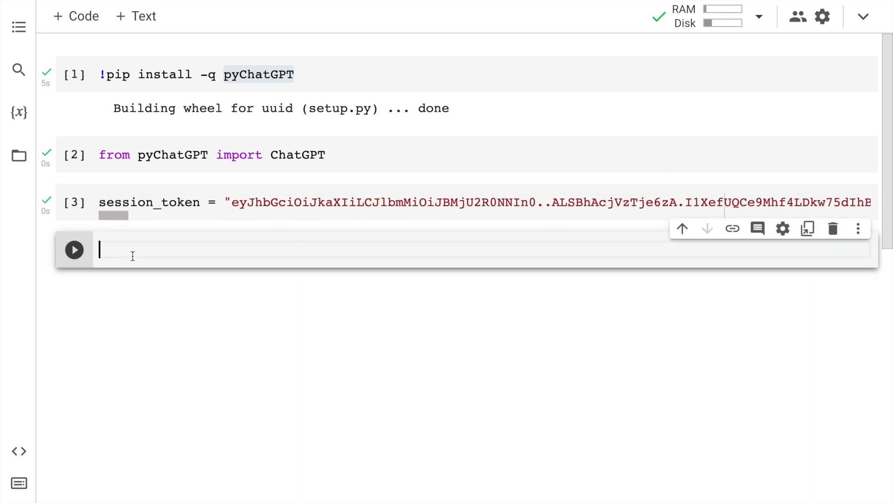
{"action": "type", "text": "api "}
{"action": "type", "text": "= C"}
{"action": "type", "text": "hat"}
Create the client with api = ChatGPT(session_token)
{"action": "key", "text": "Tab"}
{"action": "type", "text": "("}
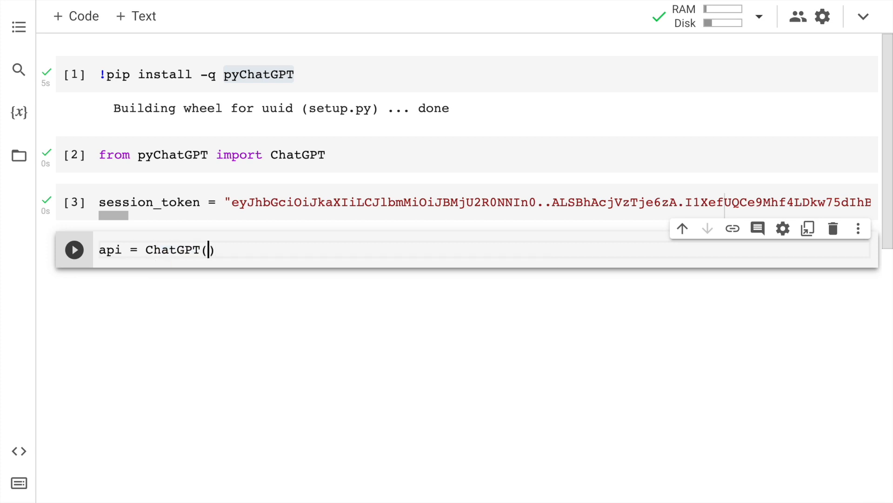
{"action": "type", "text": "sessi"}
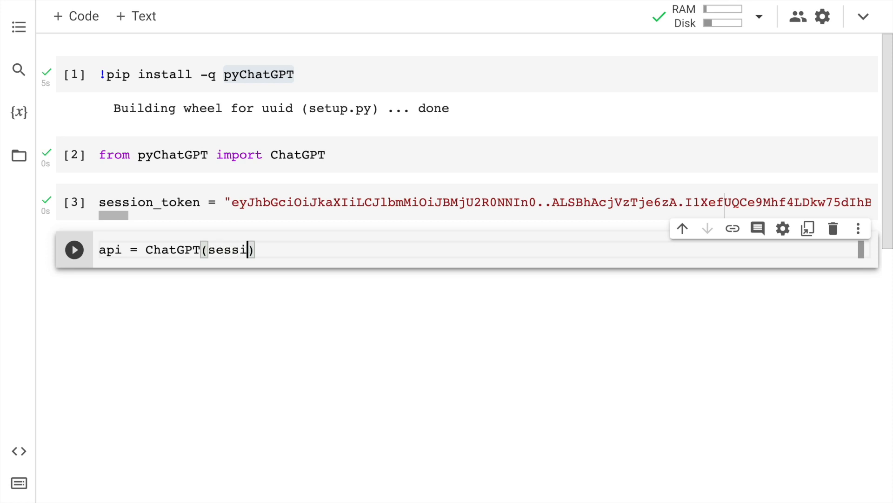
{"action": "type", "text": "on_token"}
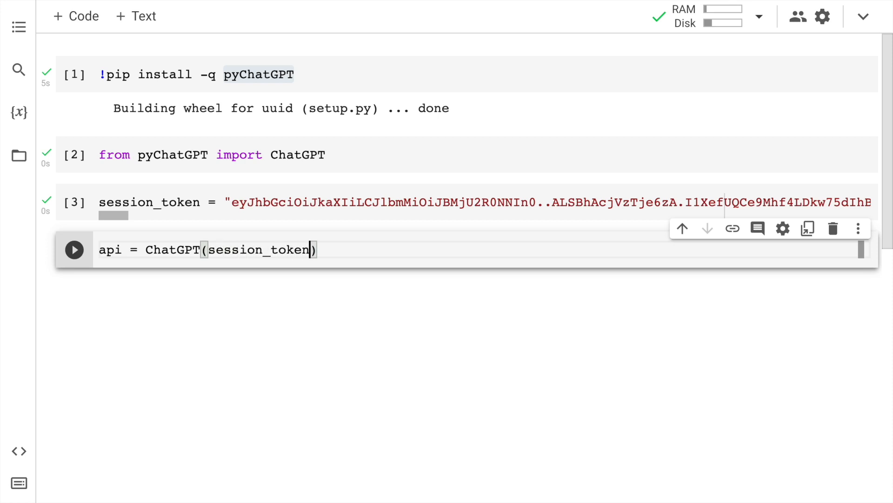
{"action": "key", "text": "alt+Return"}
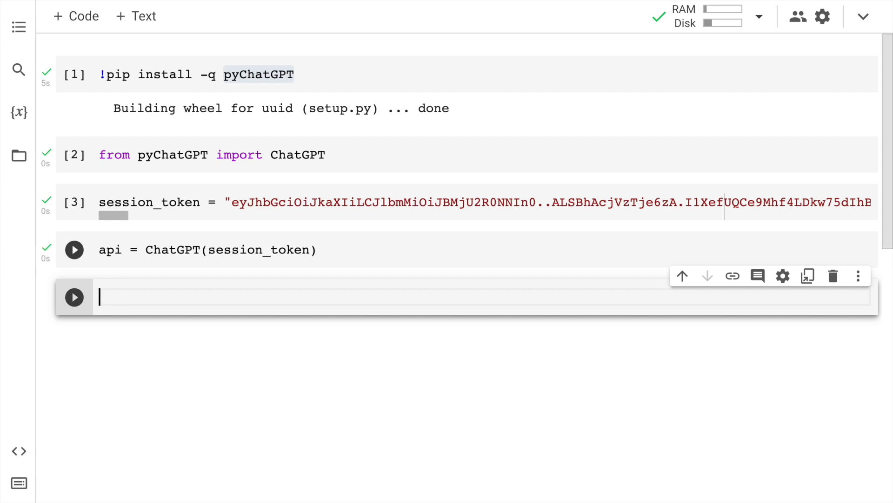
{"action": "type", "text": "resp"}
Send the prompt 'Explain Data Science in a philosophical manner' via api.send_message
{"action": "key", "text": "BackSpace"}
{"action": "type", "text": "on"}
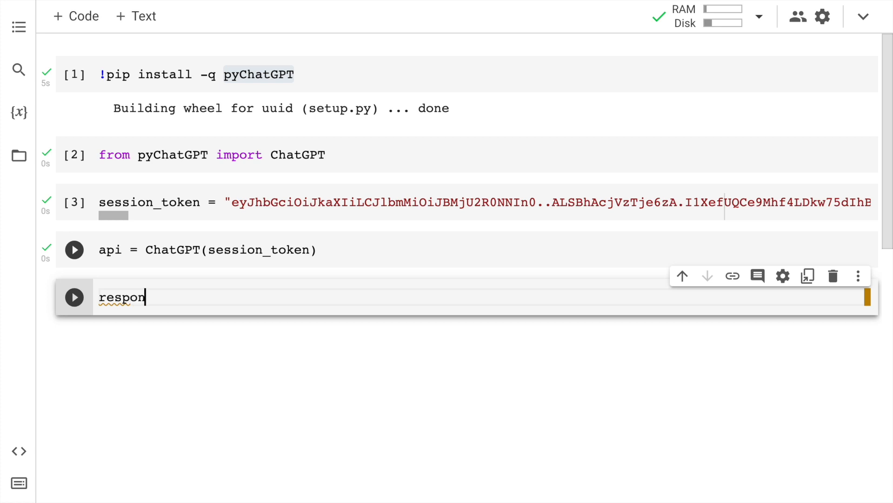
{"action": "type", "text": "se = "}
{"action": "type", "text": "api.s"}
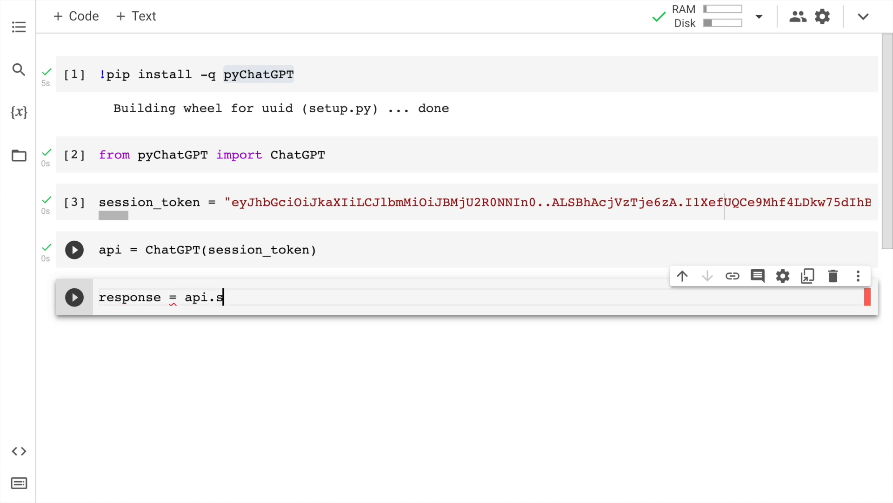
{"action": "type", "text": "end_messag"}
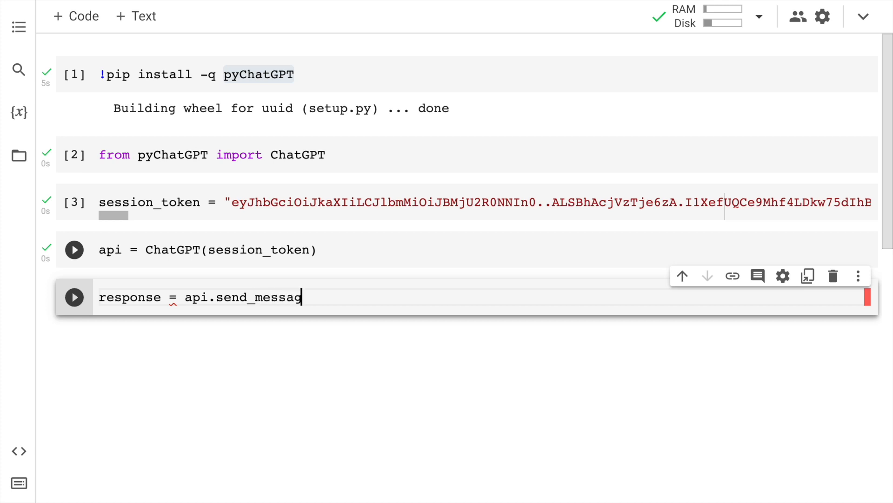
{"action": "type", "text": "e("}
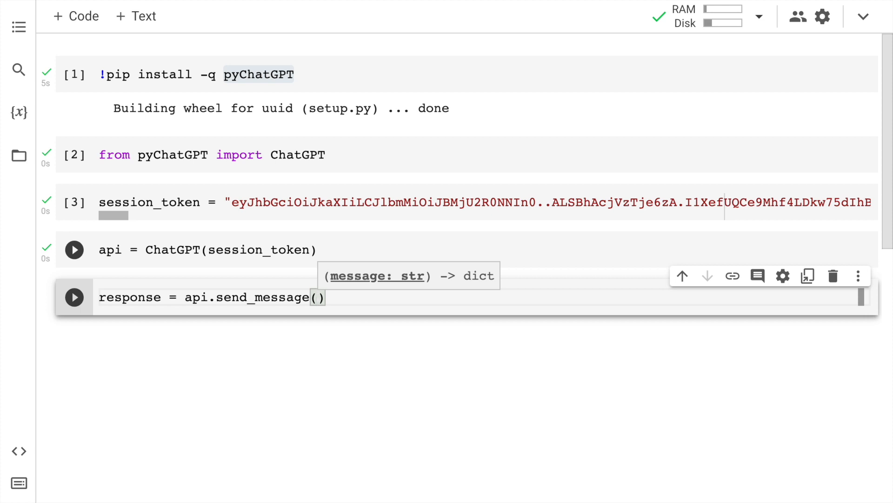
{"action": "type", "text": "\""}
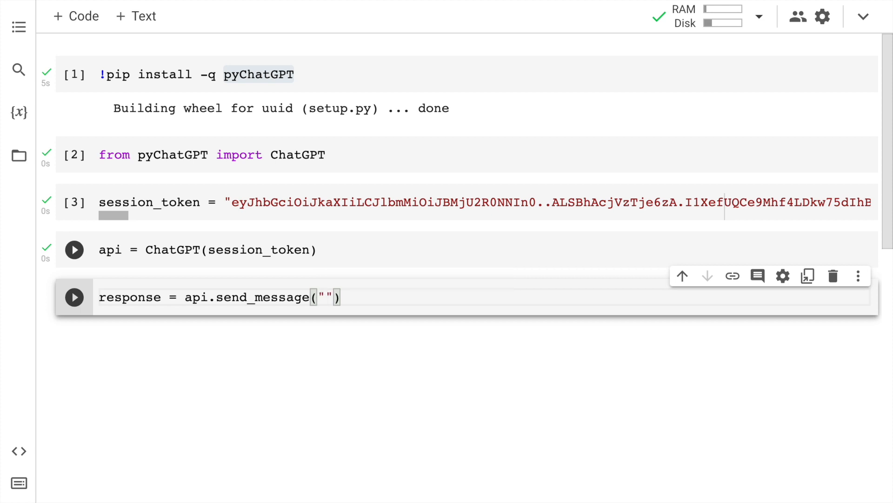
{"action": "type", "text": "Explain "}
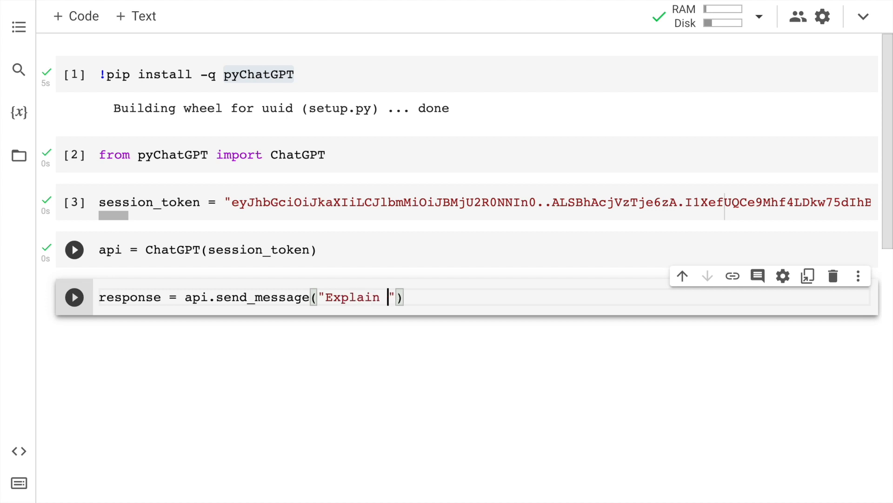
{"action": "type", "text": "Data s"}
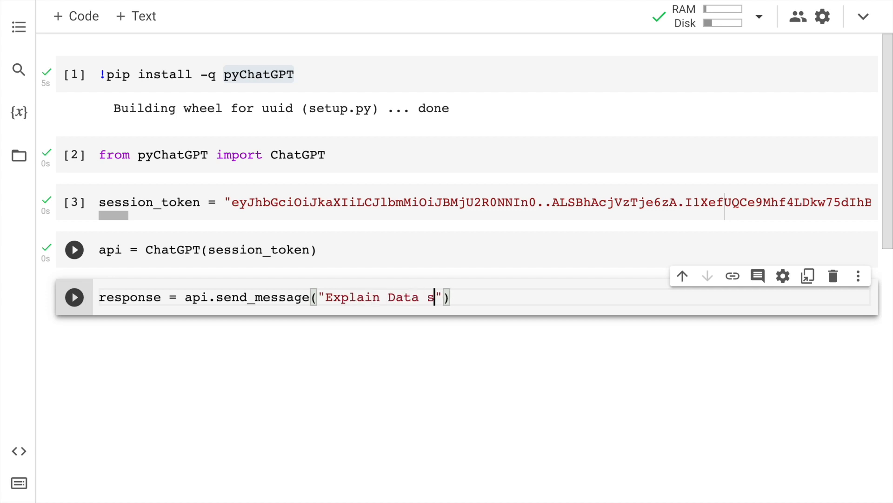
{"action": "key", "text": "BackSpace"}
{"action": "type", "text": "Sic"}
{"action": "key", "text": "BackSpace"}
{"action": "key", "text": "BackSpace"}
{"action": "type", "text": "cience"}
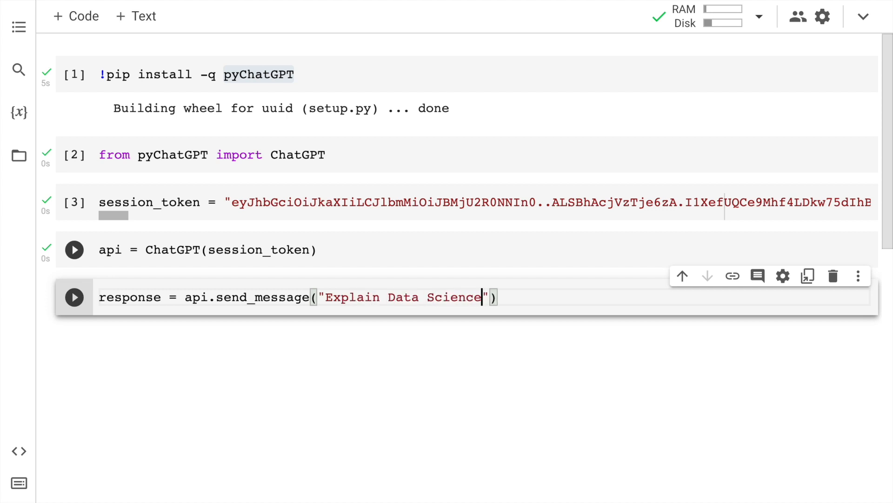
{"action": "type", "text": " in a phil"}
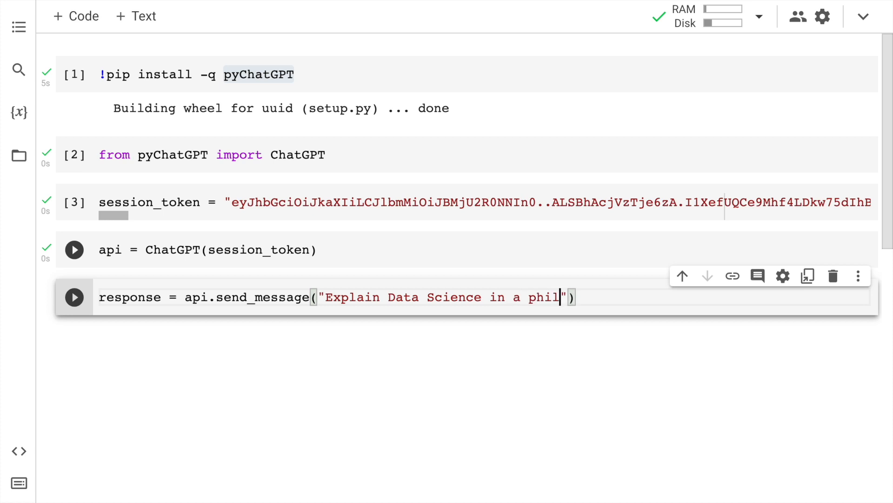
{"action": "type", "text": "oso"}
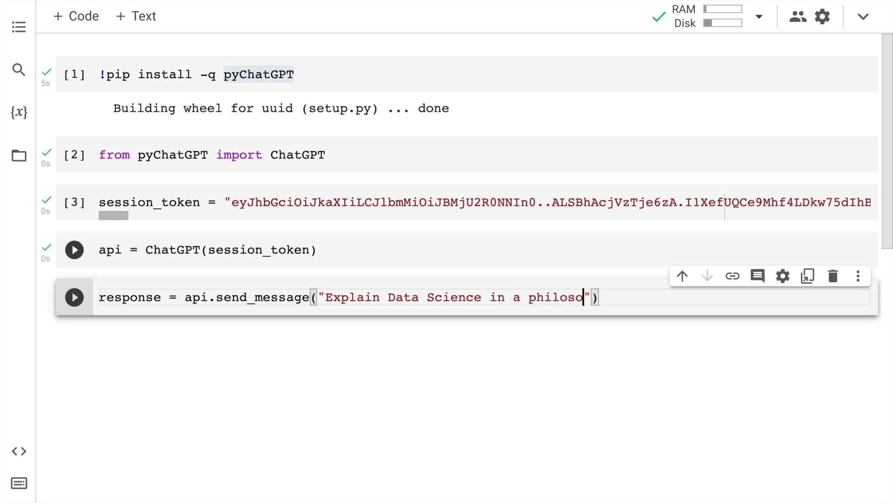
{"action": "type", "text": "phical manner"}
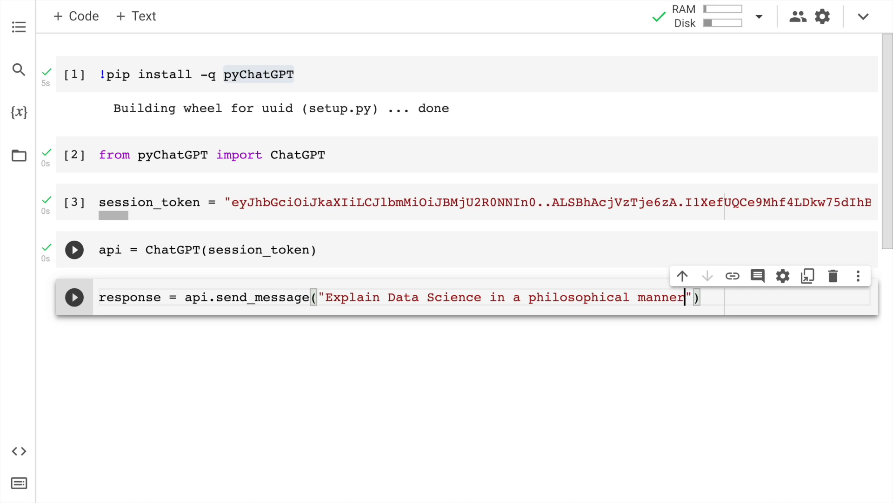
{"action": "key", "text": "End"}
{"action": "key", "text": "shift+Return"}
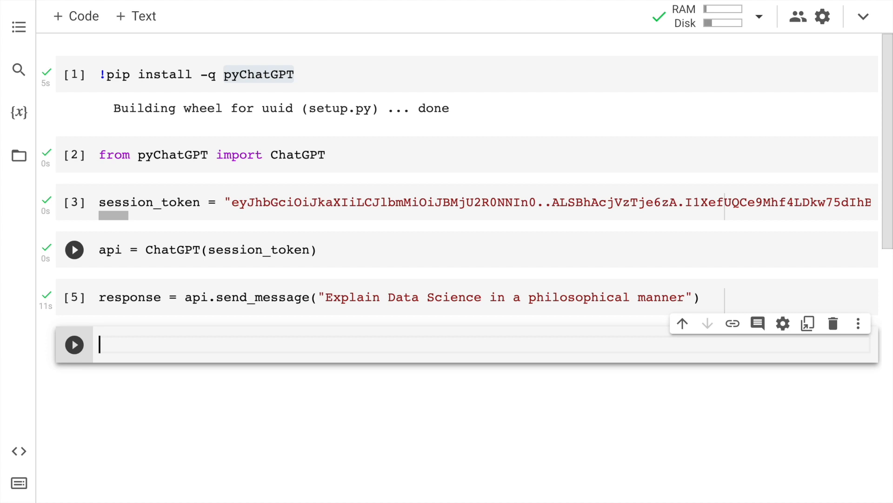
{"action": "type", "text": "print(r"}
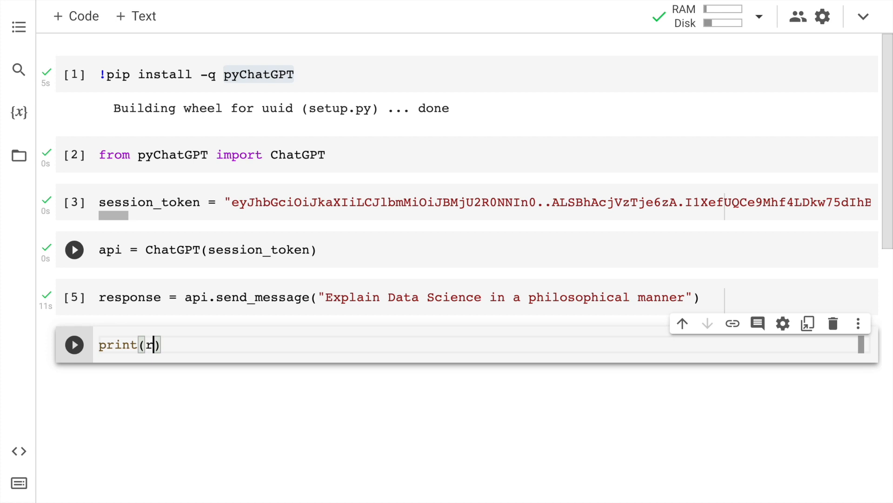
{"action": "type", "text": "esponse["}
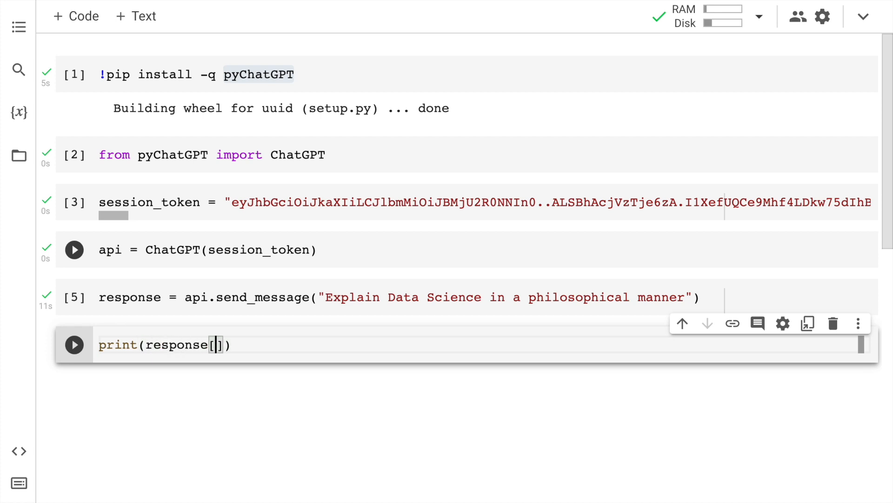
{"action": "type", "text": "\"messag"}
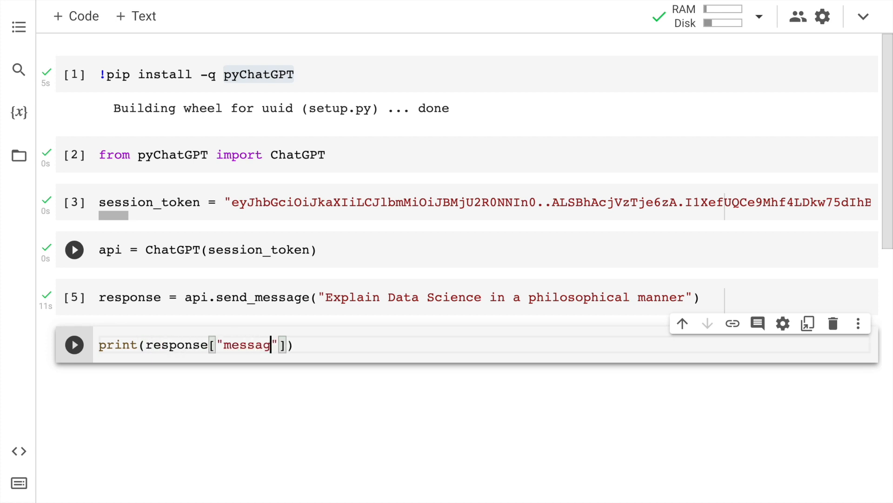
{"action": "type", "text": "e"}
Print response['message'] and add an empty code cell at the bottom
{"action": "key", "text": "End"}
{"action": "key", "text": "shift+Return"}
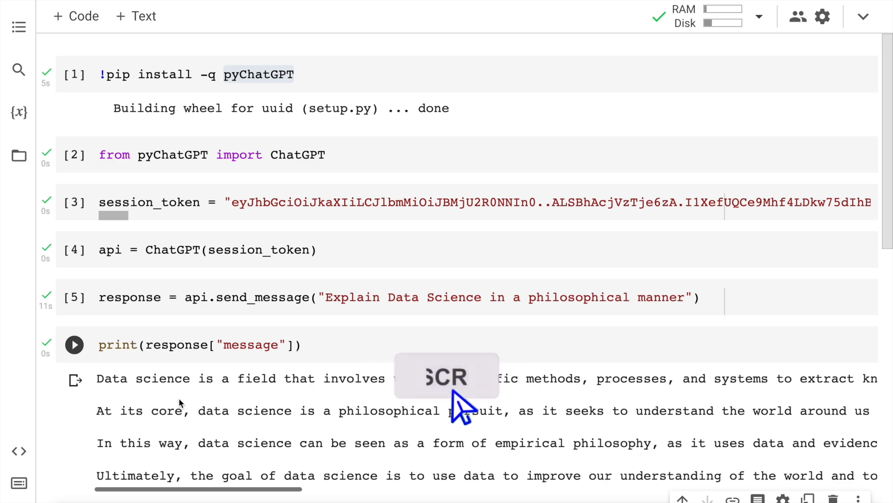
{"action": "scroll", "coordinate": [179, 398], "scroll_direction": "right", "scroll_amount": 3}
{"action": "scroll", "coordinate": [179, 398], "scroll_direction": "left", "scroll_amount": 3}
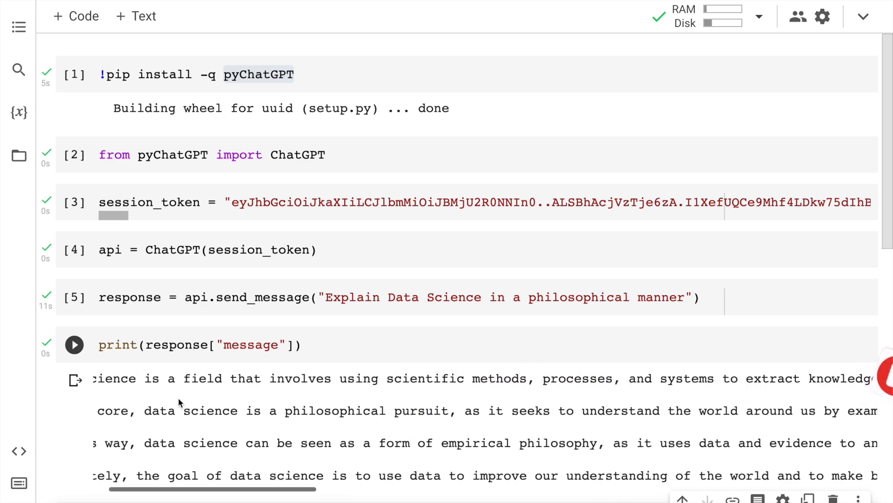
{"action": "scroll", "coordinate": [178, 397], "scroll_direction": "left", "scroll_amount": 3}
{"action": "key", "text": "ctrl+m"}
{"action": "key", "text": "b"}
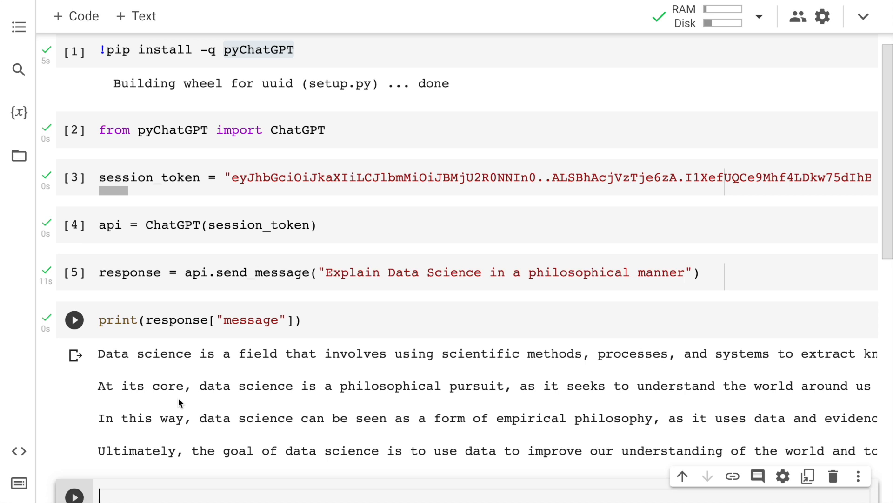
Fix the import to 'from pprint import pprint' and rerun to pretty-print the answer
{"action": "left_click", "coordinate": [102, 322]}
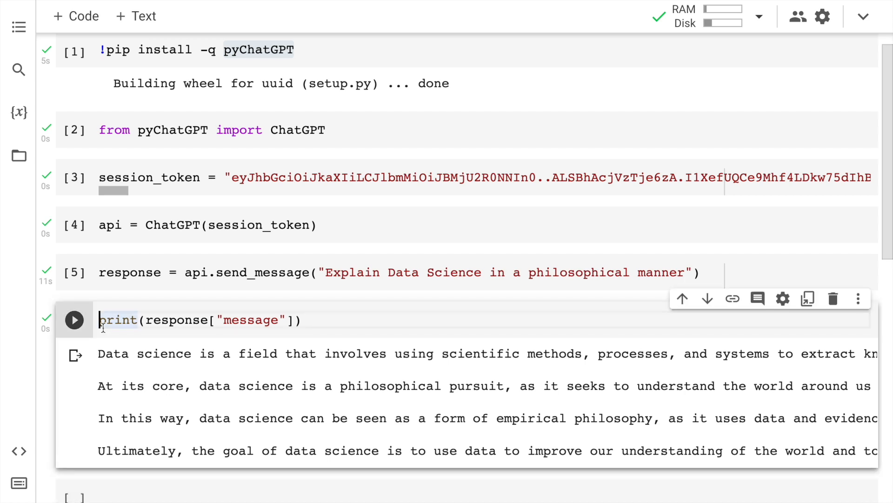
{"action": "type", "text": "from "}
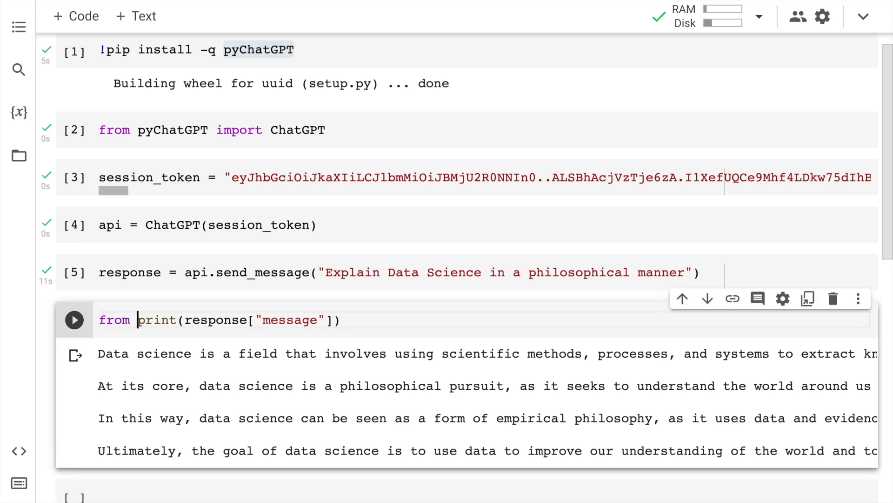
{"action": "type", "text": "pprint im"}
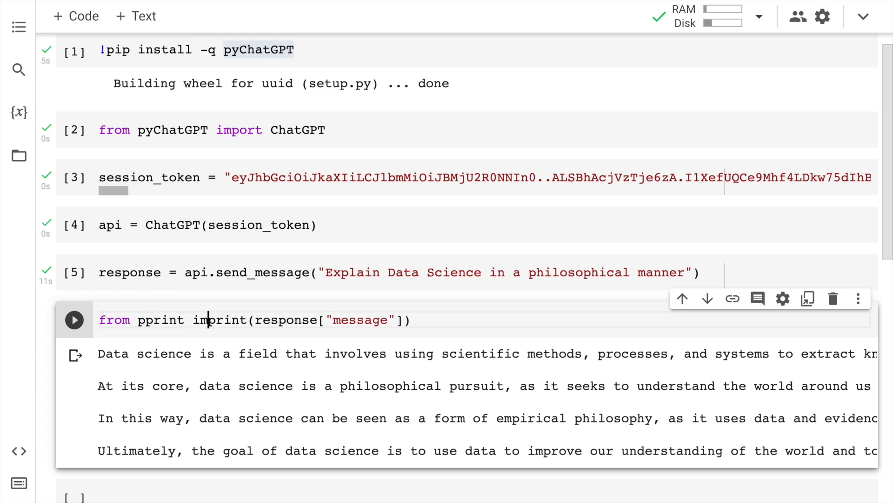
{"action": "type", "text": "port pprint"}
{"action": "key", "text": "Return"}
{"action": "type", "text": "p"}
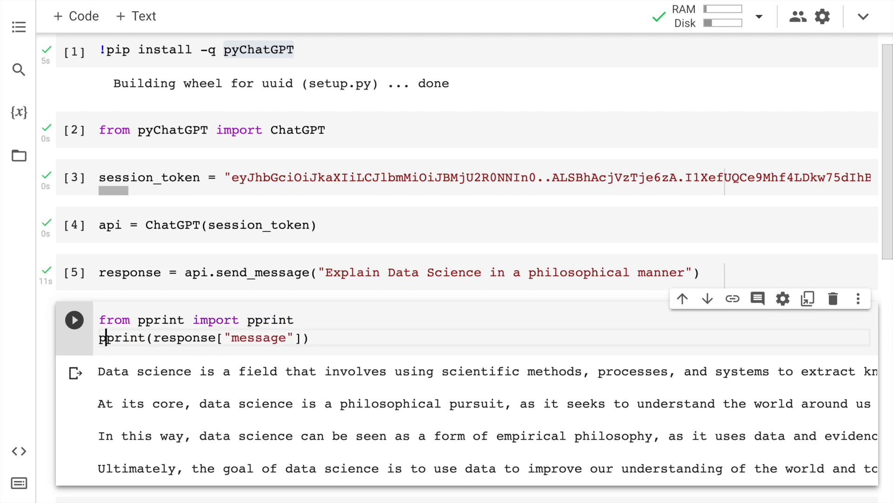
{"action": "key", "text": "End"}
{"action": "key", "text": "ctrl+Return"}
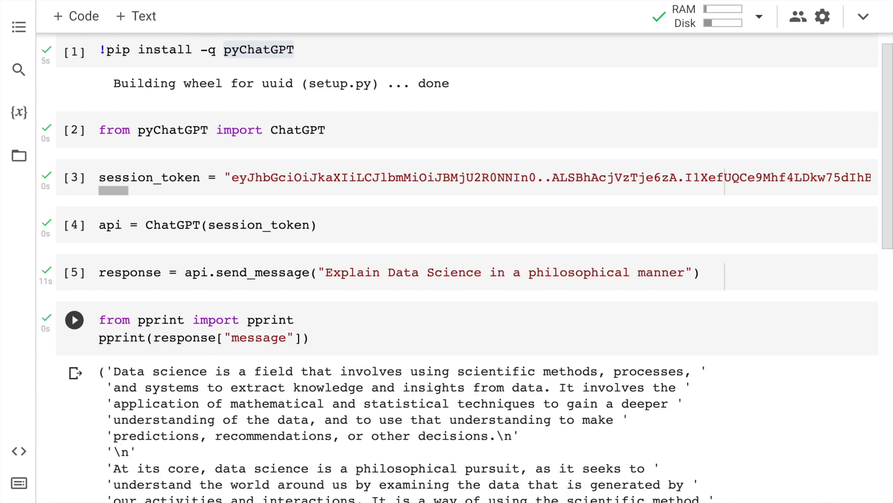
{"action": "scroll", "coordinate": [447, 279], "scroll_direction": "down", "scroll_amount": 3}
{"action": "scroll", "coordinate": [447, 280], "scroll_direction": "down", "scroll_amount": 2}
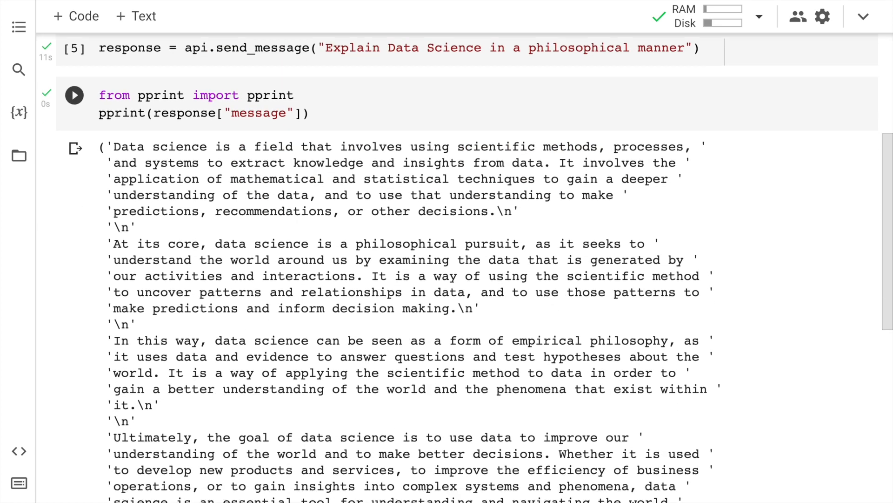
{"action": "scroll", "coordinate": [447, 279], "scroll_direction": "down", "scroll_amount": 2}
{"action": "scroll", "coordinate": [447, 280], "scroll_direction": "up", "scroll_amount": 2}
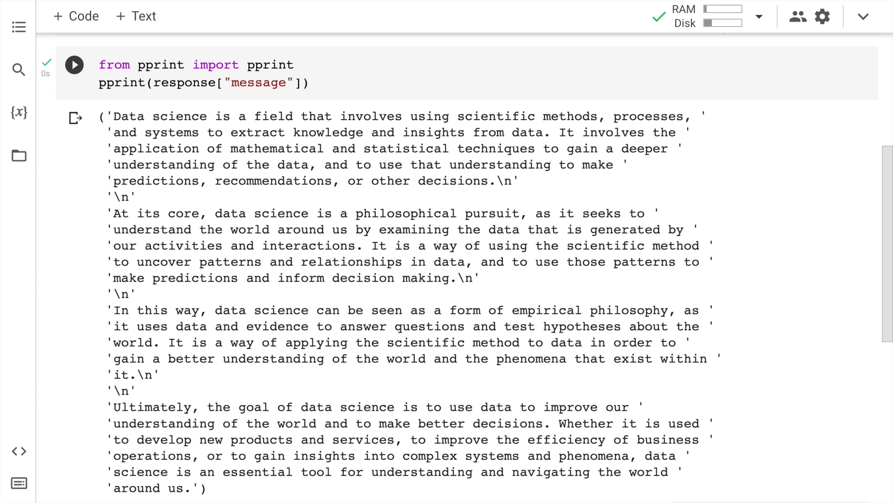
{"action": "mouse_move", "coordinate": [114, 213]}
{"action": "left_mouse_down"}
{"action": "mouse_move", "coordinate": [302, 232]}
{"action": "mouse_move", "coordinate": [359, 248]}
{"action": "left_mouse_up"}
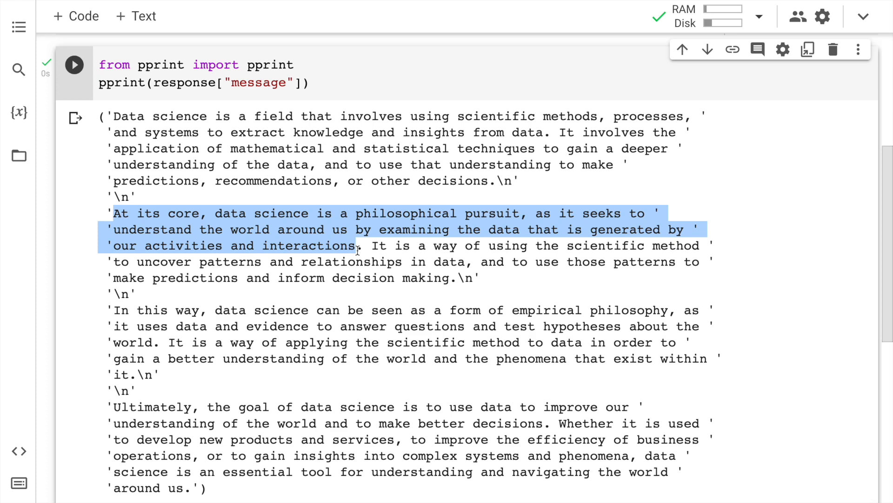
{"action": "scroll", "coordinate": [357, 248], "scroll_direction": "up", "scroll_amount": 5}
Replace the prompt with the question about Key values and Query in transformer attention and send it
{"action": "left_click", "coordinate": [326, 185]}
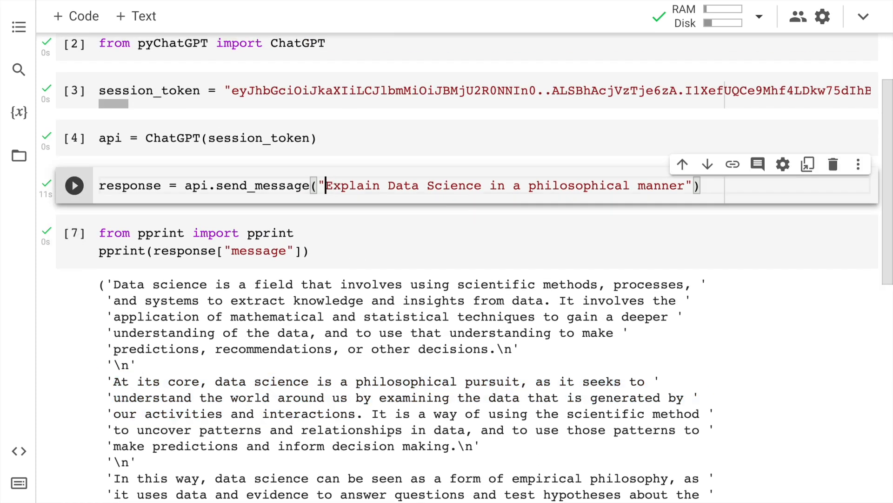
{"action": "key", "text": "shift+End"}
{"action": "key", "text": "shift+Left"}
{"action": "key", "text": "BackSpace"}
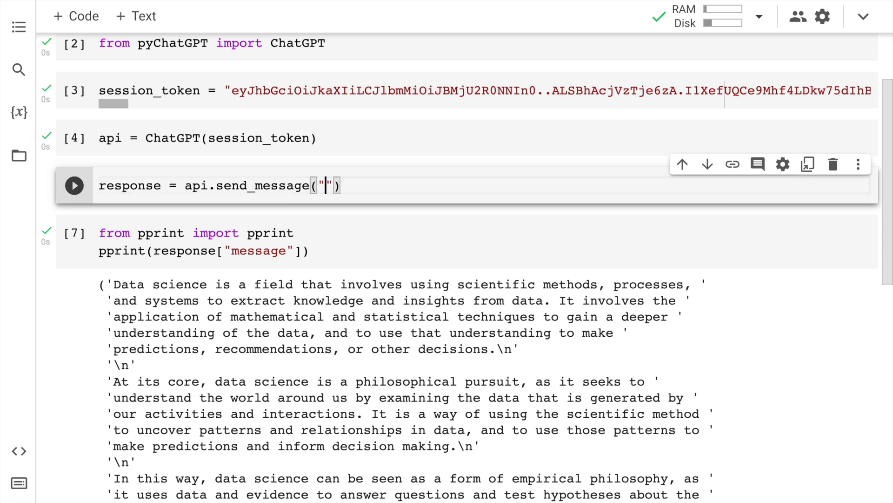
{"action": "type", "text": "Can you "}
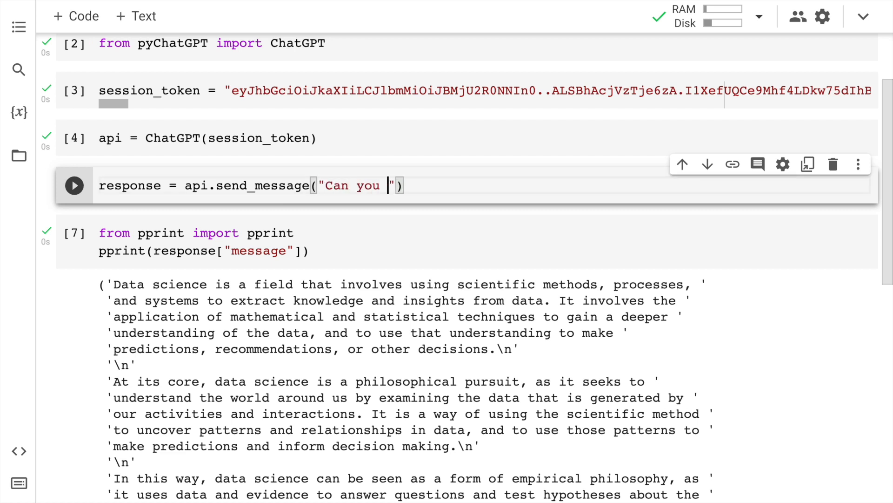
{"action": "type", "text": "explain "}
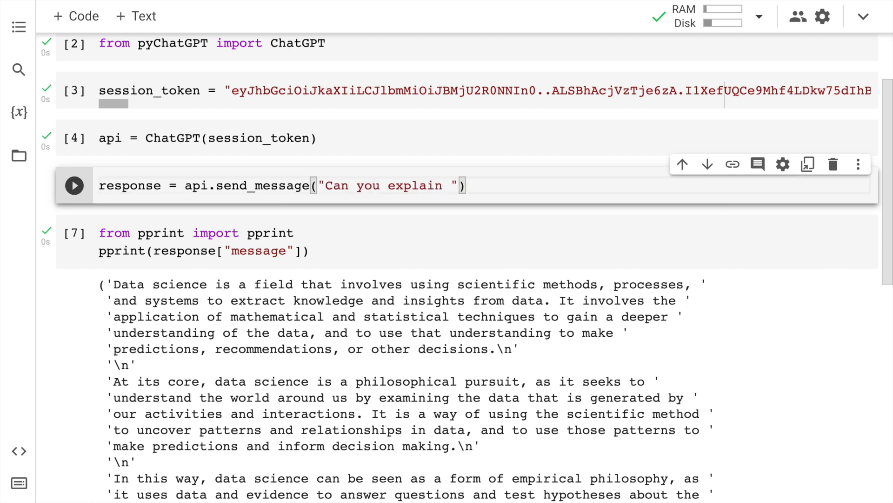
{"action": "type", "text": "Ke"}
{"action": "type", "text": "y values and Q"}
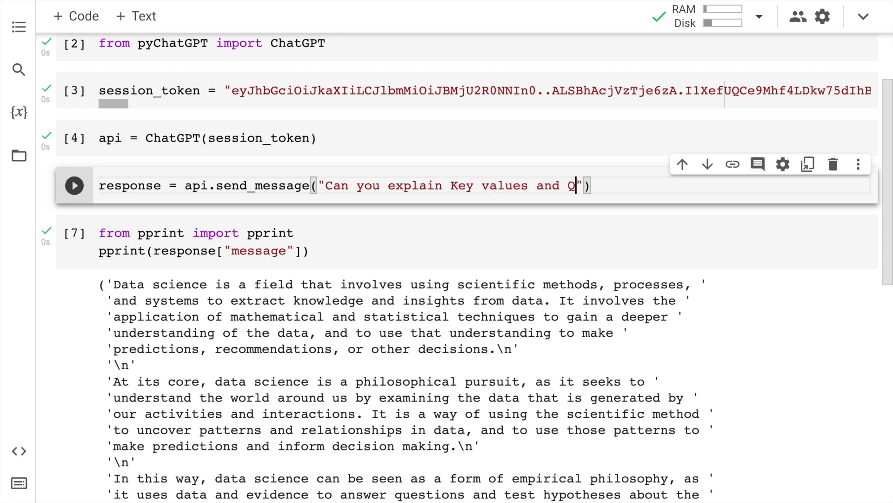
{"action": "type", "text": "uery "}
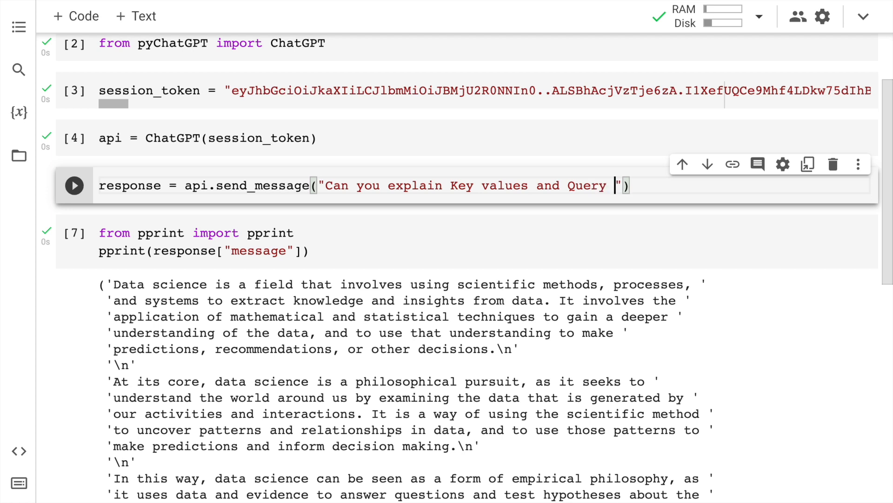
{"action": "type", "text": "in attention to "}
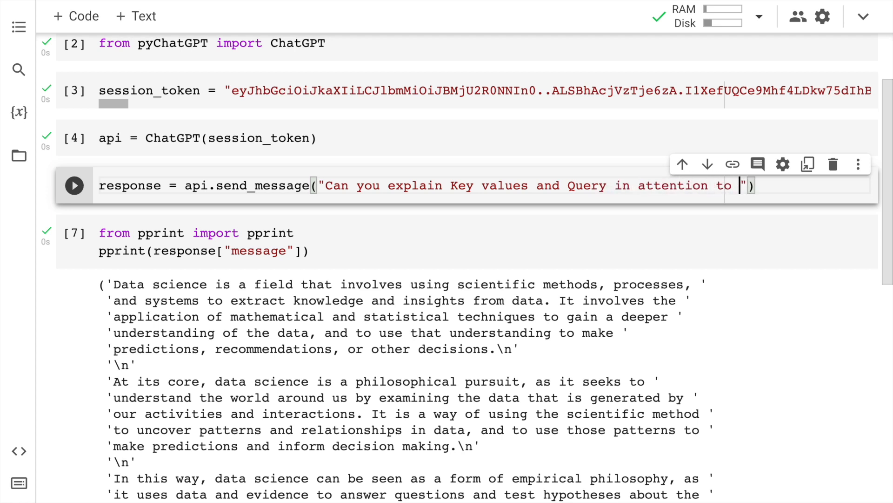
{"action": "type", "text": "a layman"}
{"action": "key", "text": "shift+Return"}
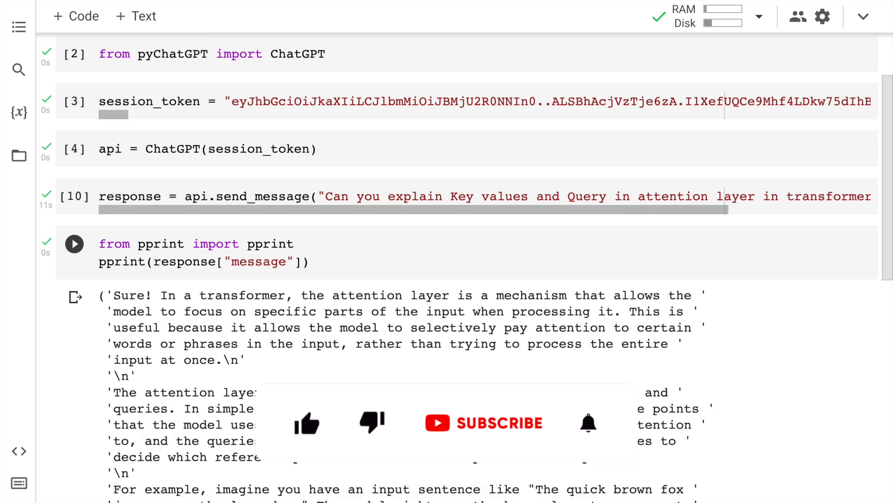
{"action": "scroll", "coordinate": [447, 279], "scroll_direction": "down", "scroll_amount": 2}
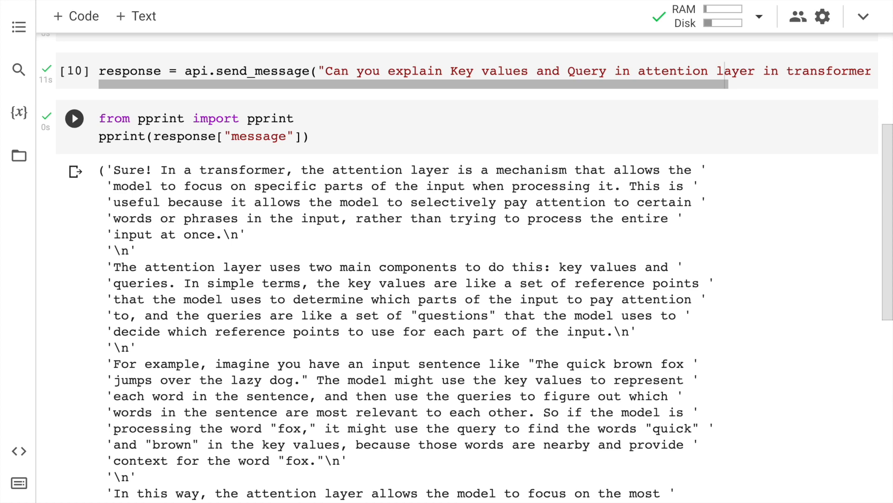
{"action": "scroll", "coordinate": [300, 256], "scroll_direction": "down", "scroll_amount": 3}
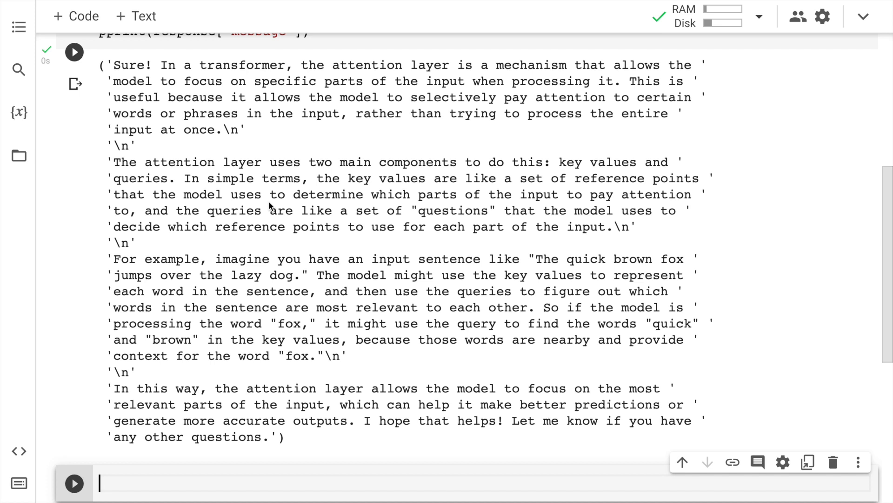
{"action": "scroll", "coordinate": [269, 201], "scroll_direction": "up", "scroll_amount": 3}
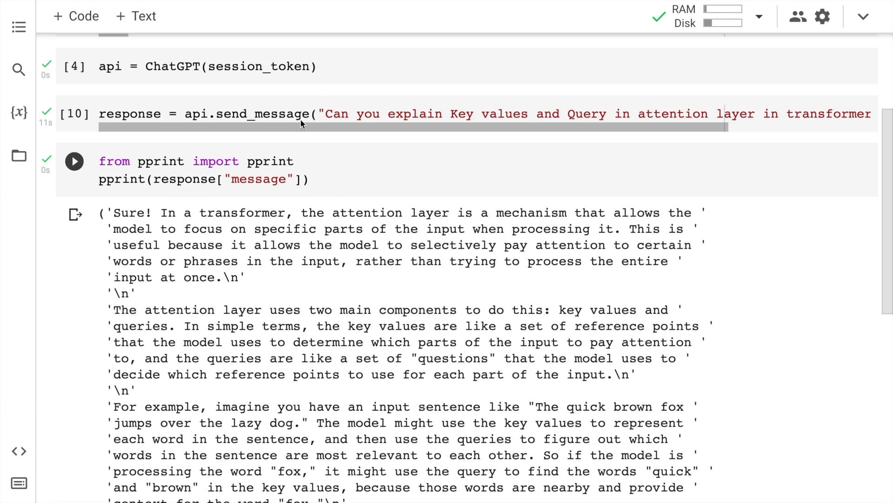
Replace the prompt with 'Please explain Google's BERT model to a layman' and send it
{"action": "left_click_drag", "start_coordinate": [325, 114], "coordinate": [823, 113]}
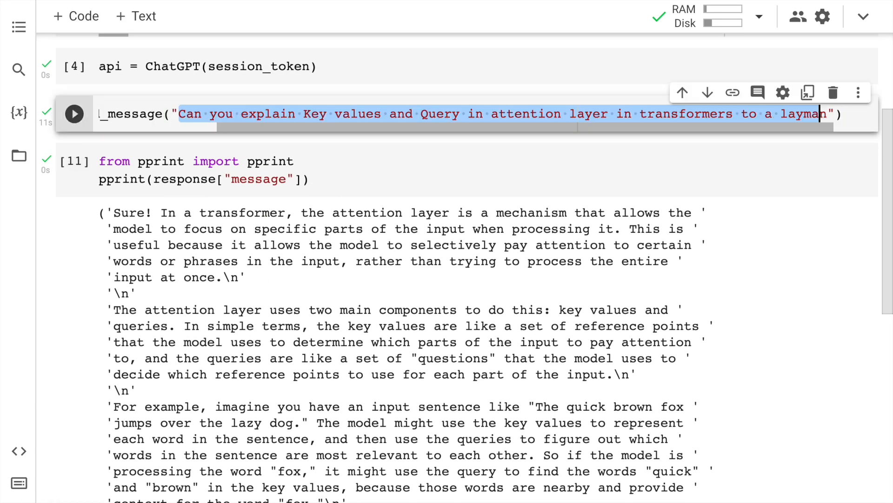
{"action": "key", "text": "BackSpace"}
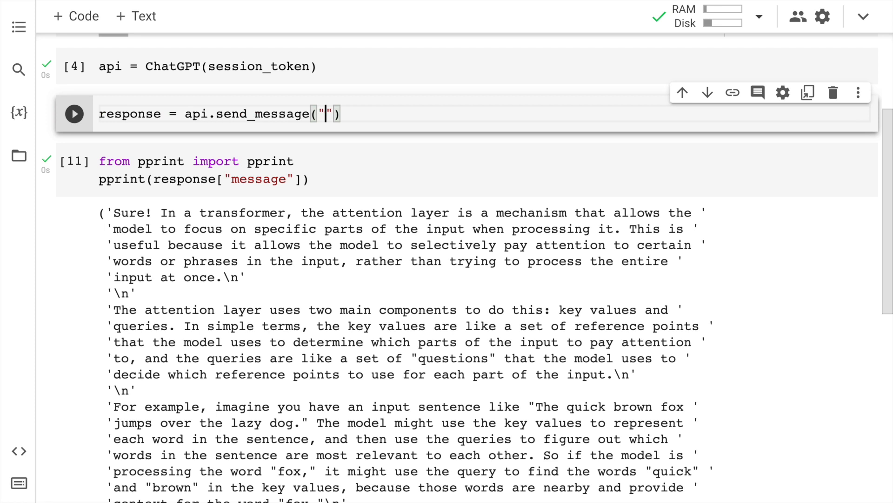
{"action": "type", "text": "Pla"}
{"action": "key", "text": "BackSpace"}
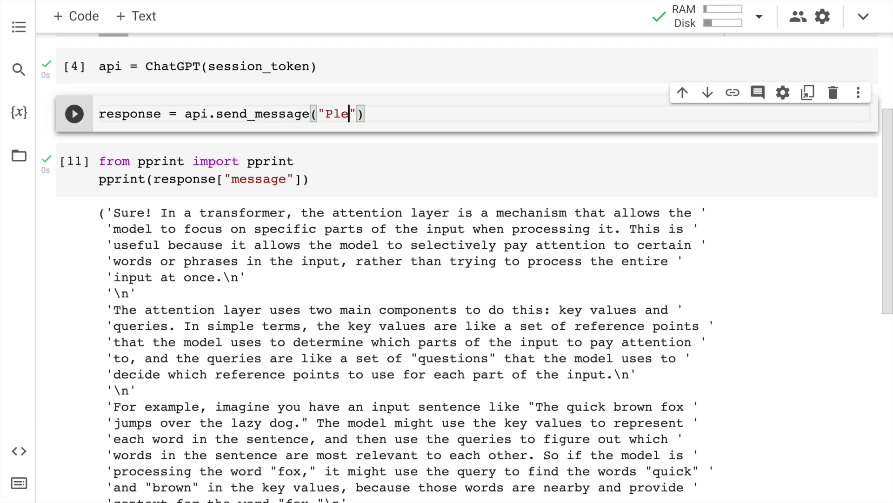
{"action": "type", "text": "ease epl"}
{"action": "key", "text": "BackSpace"}
{"action": "key", "text": "BackSpace"}
{"action": "type", "text": "x"}
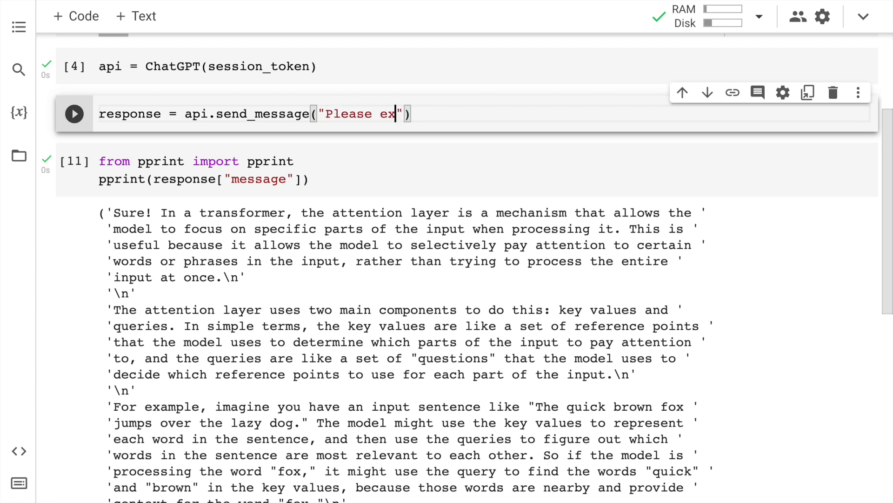
{"action": "type", "text": "pa"}
{"action": "key", "text": "BackSpace"}
{"action": "type", "text": "lain Google"}
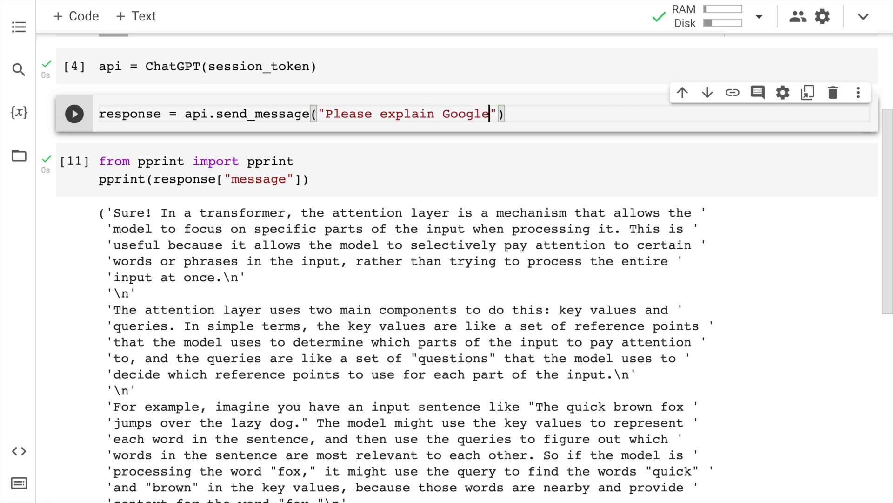
{"action": "type", "text": "'s BERT "}
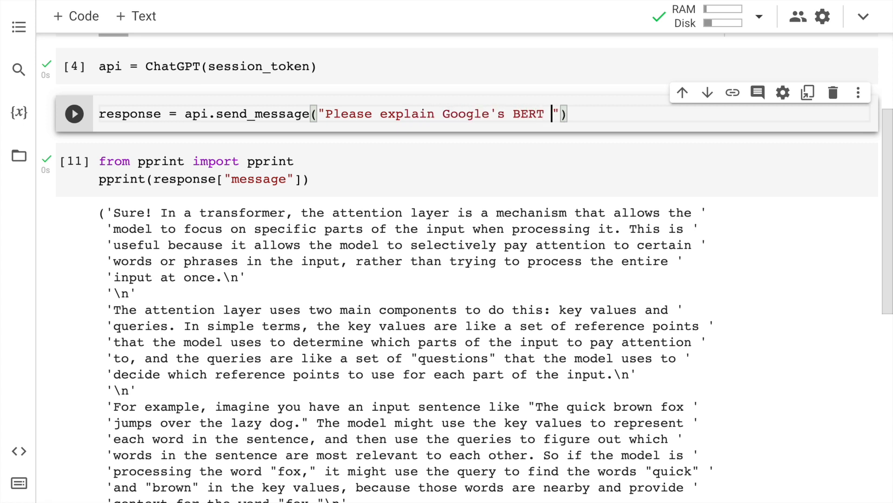
{"action": "type", "text": "mdo"}
{"action": "key", "text": "BackSpace"}
{"action": "key", "text": "BackSpace"}
{"action": "type", "text": "odel to a"}
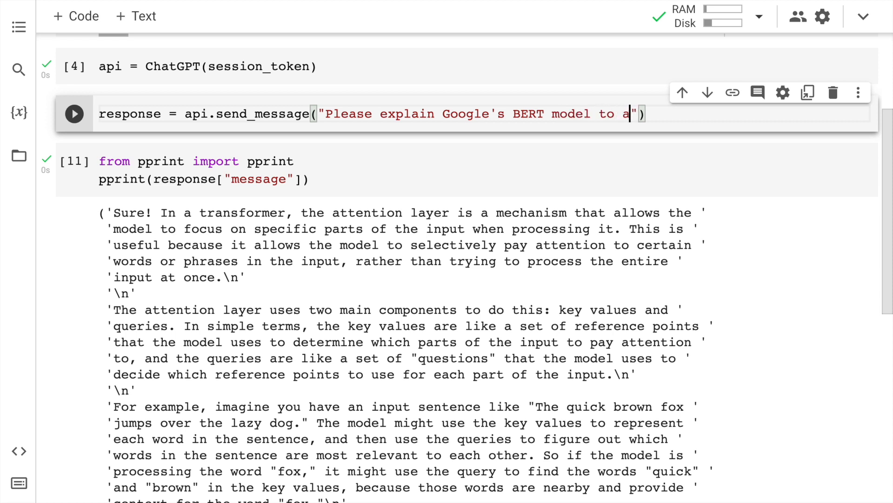
{"action": "type", "text": " layman"}
{"action": "key", "text": "shift+Return"}
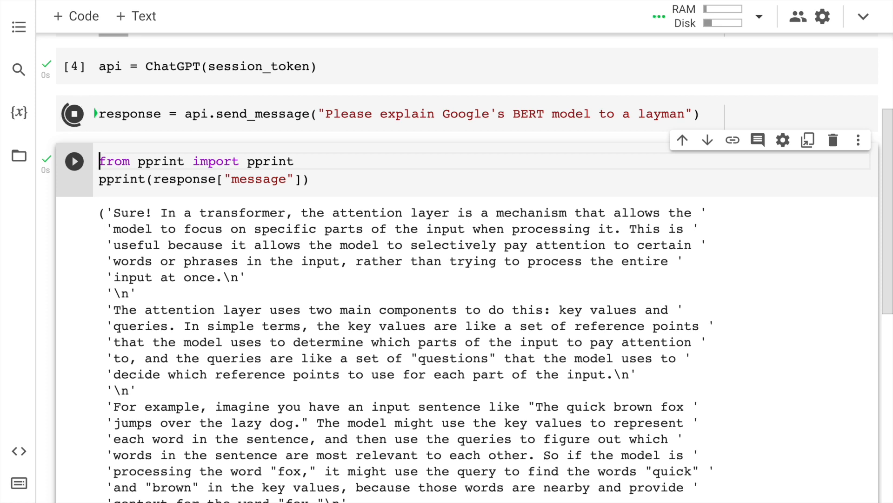
Rerun the pprint cell to show the BERT explanation
{"action": "key", "text": "shift+Return"}
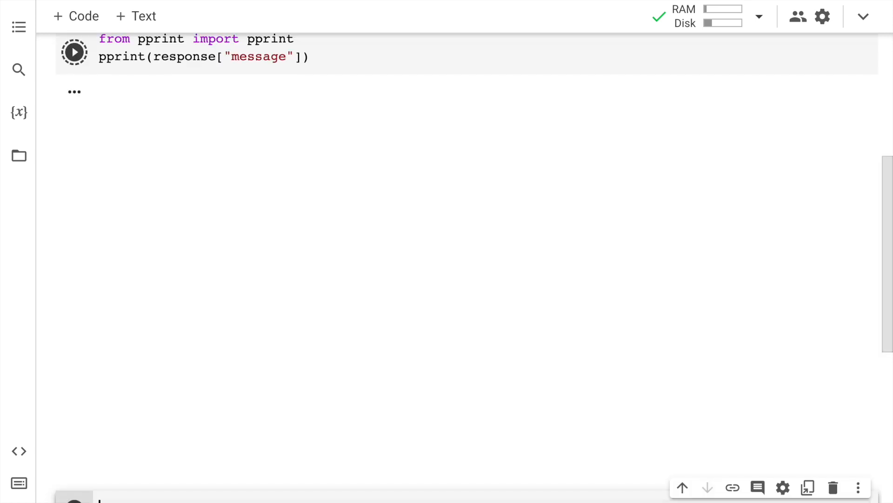